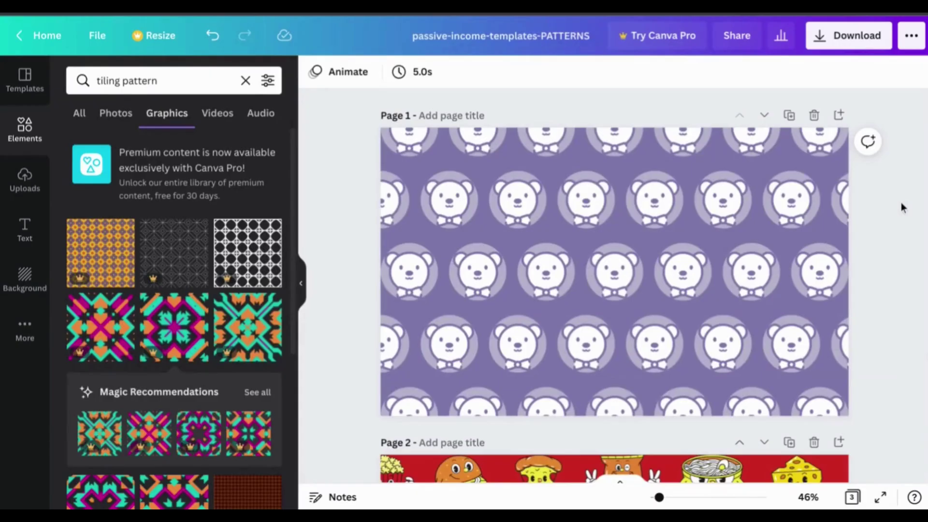
Scroll down past the bear pattern page to show Page 2's food-character pattern.
scroll(902, 207, down, 5)
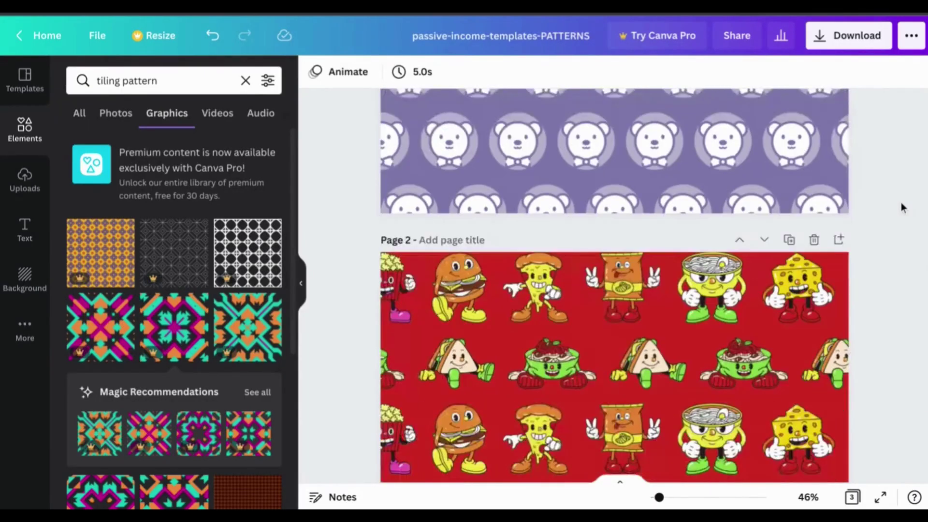
Add the recently used bear graphic, shrink it, and place it in the page's bottom-left corner.
scroll(900, 202, down, 6)
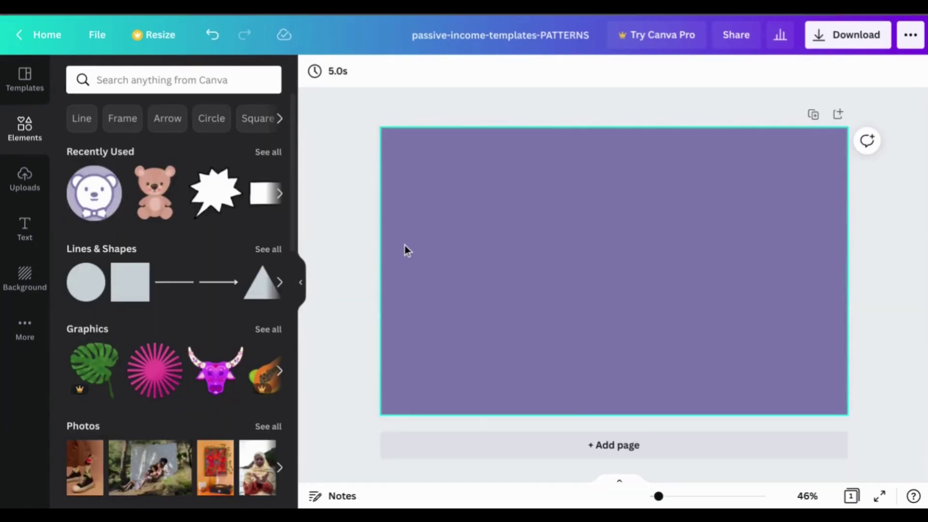
click(109, 202)
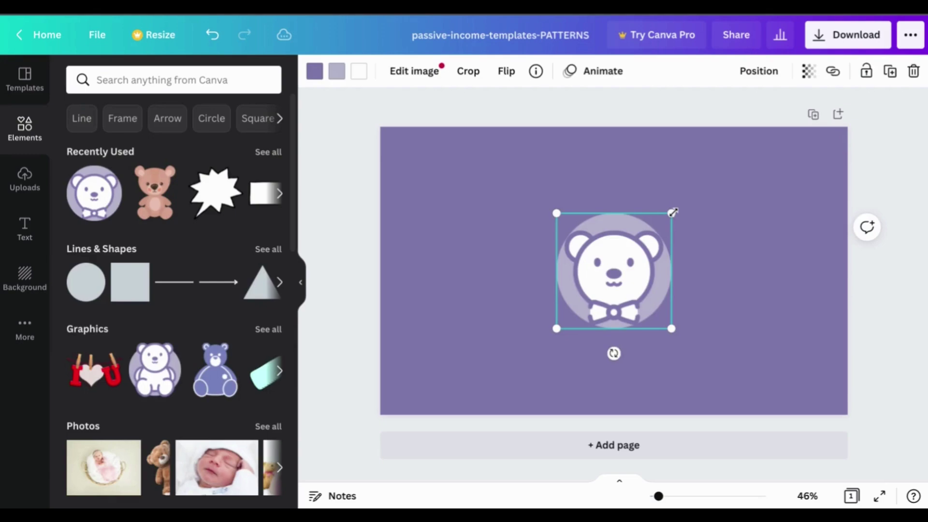
drag(672, 213, 614, 271)
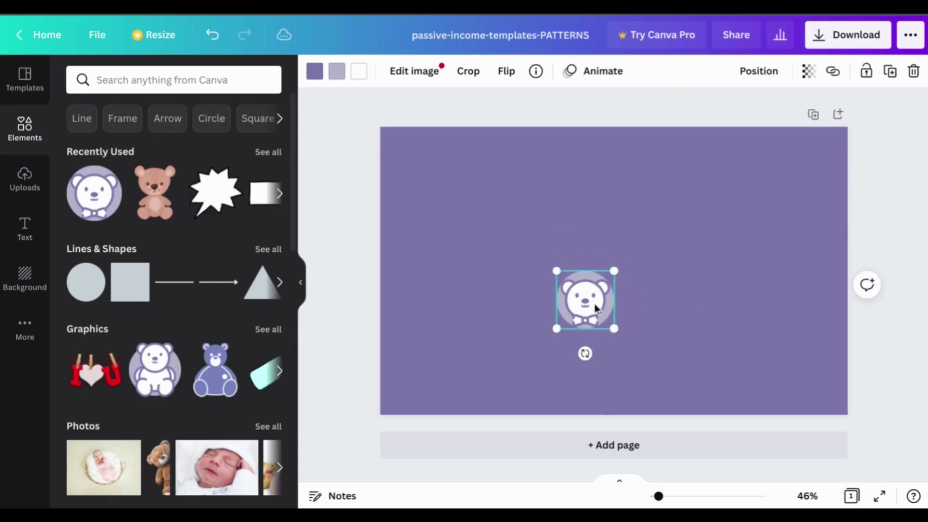
drag(595, 306, 825, 392)
Duplicate the bear with Ctrl+D into a row of seven along the bottom edge.
key(ctrl+d)
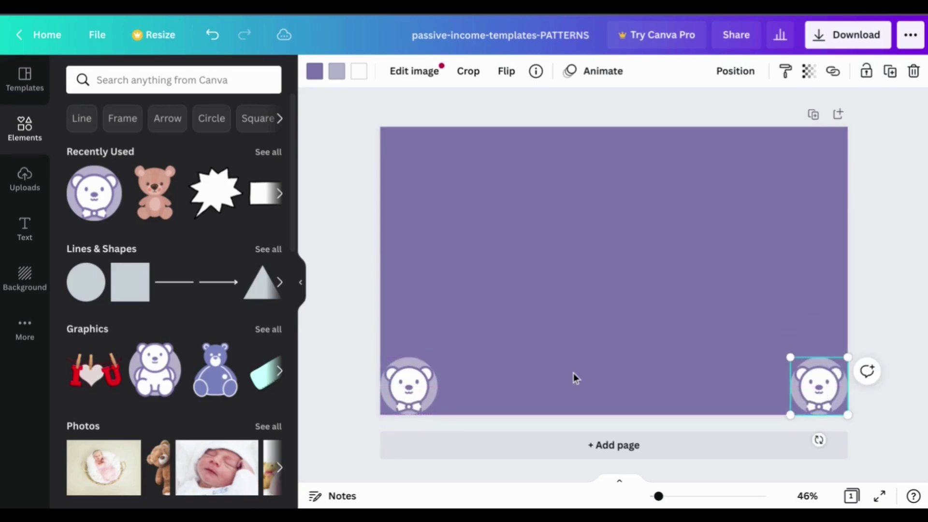
key(ctrl+d)
drag(802, 403, 589, 394)
key(ctrl+d)
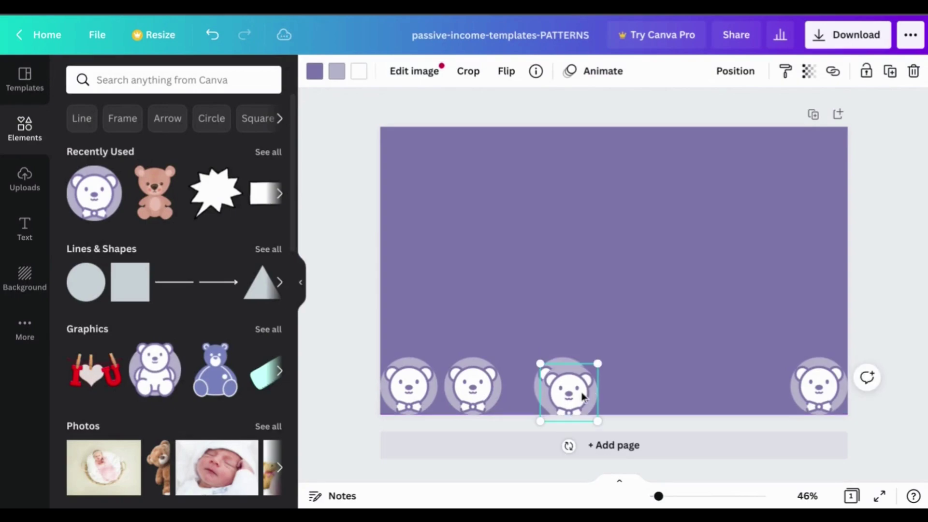
key(ctrl+d)
drag(673, 373, 650, 385)
click(586, 332)
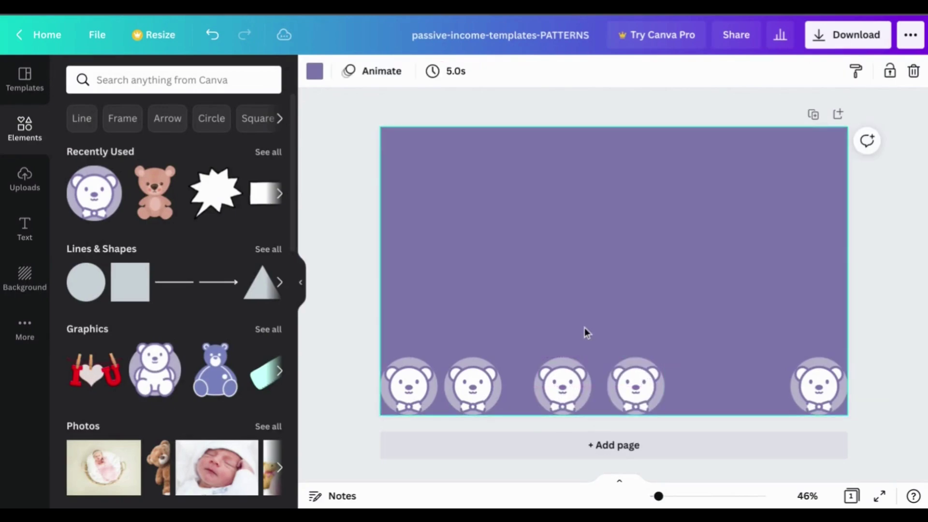
drag(598, 339, 595, 441)
drag(642, 382, 757, 401)
click(702, 331)
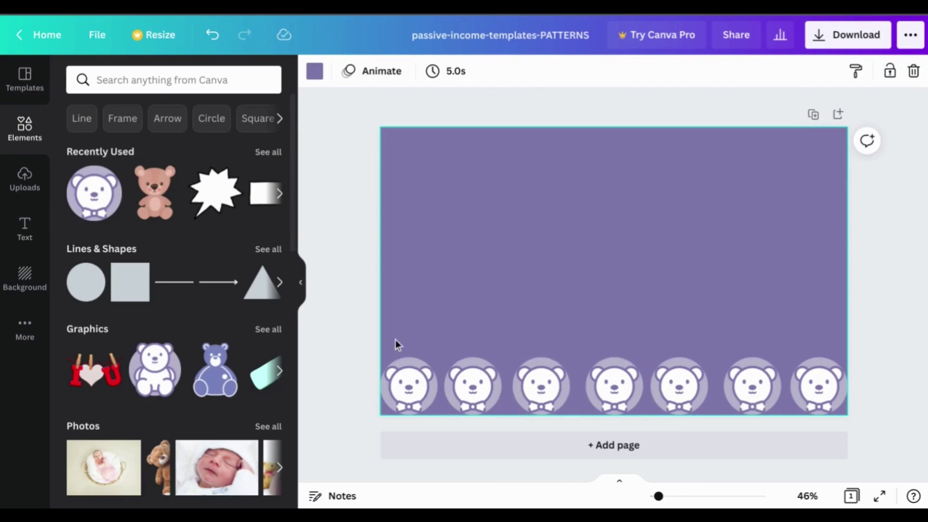
Evenly space the seven bottom-row bears with Tidy up and group them into one element.
drag(395, 340, 838, 398)
click(760, 72)
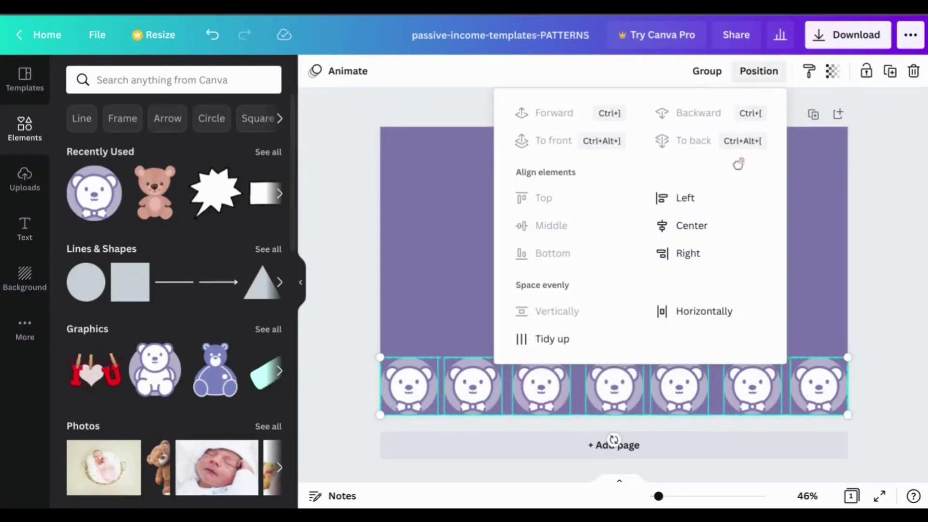
click(593, 342)
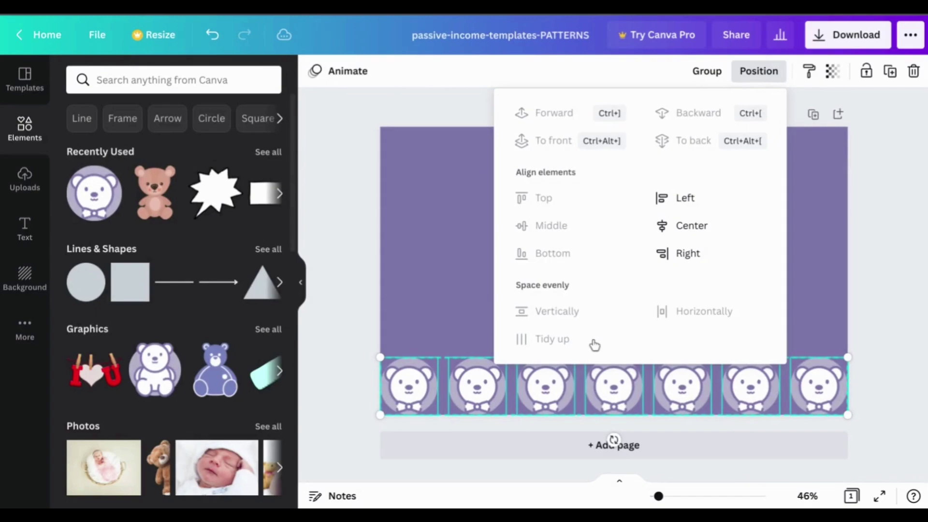
click(708, 72)
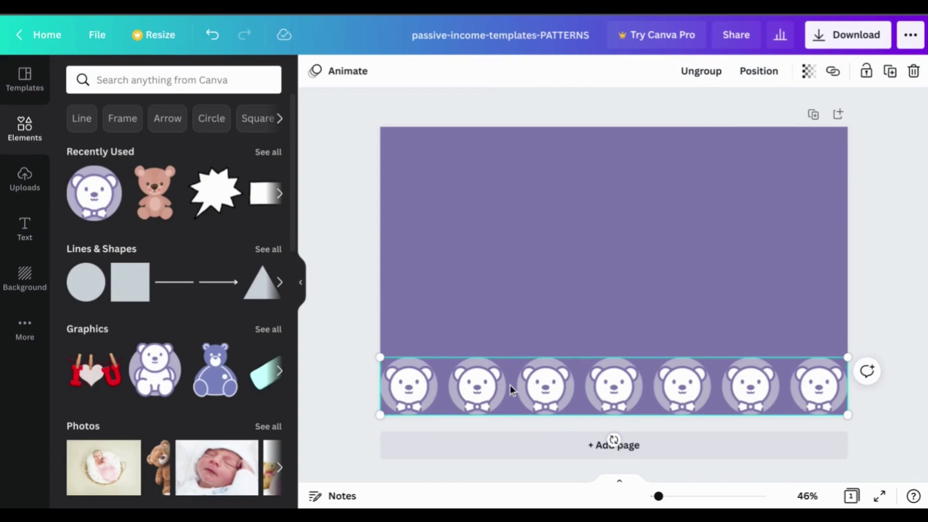
Copy the grouped bear row to the top of the page and to mid-page.
mouse_move(509, 385)
mouse_down()
mouse_move(527, 372)
mouse_move(556, 278)
mouse_move(513, 387)
mouse_up()
click(576, 402)
drag(576, 401, 573, 170)
click(598, 424)
key(ctrl+d)
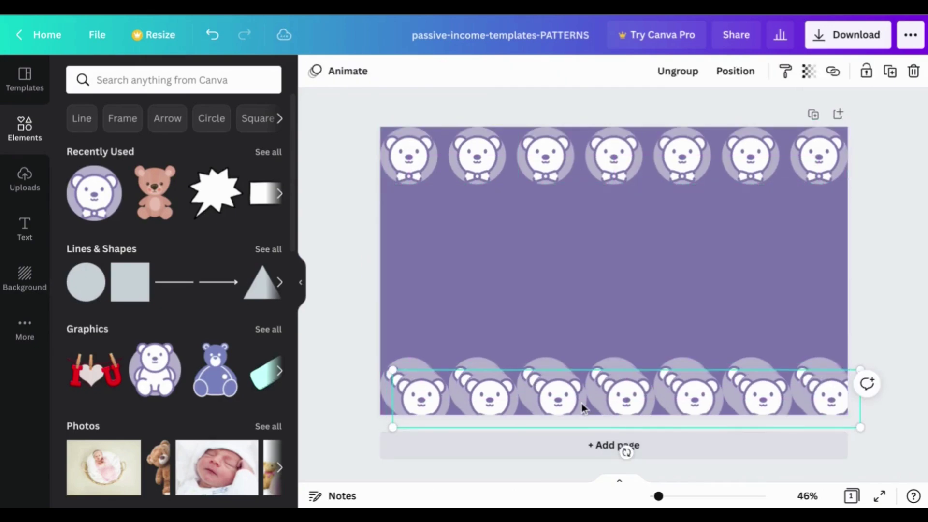
drag(581, 403, 559, 227)
Add two more bear-row copies between the middle and bottom rows, making five rows.
click(542, 393)
key(ctrl+d)
drag(542, 392, 532, 283)
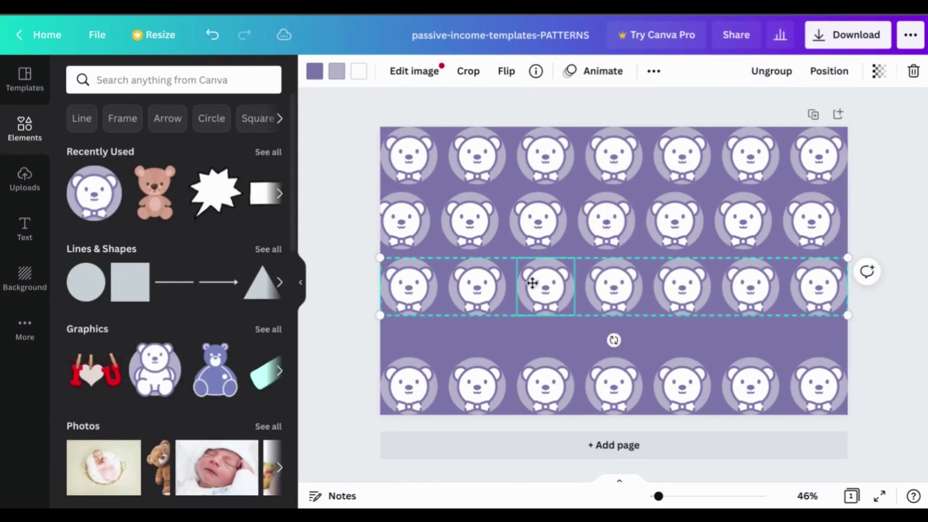
click(615, 409)
key(ctrl+d)
drag(616, 409, 614, 350)
Push the bottom bear row below the page edge and the top row above it.
click(865, 238)
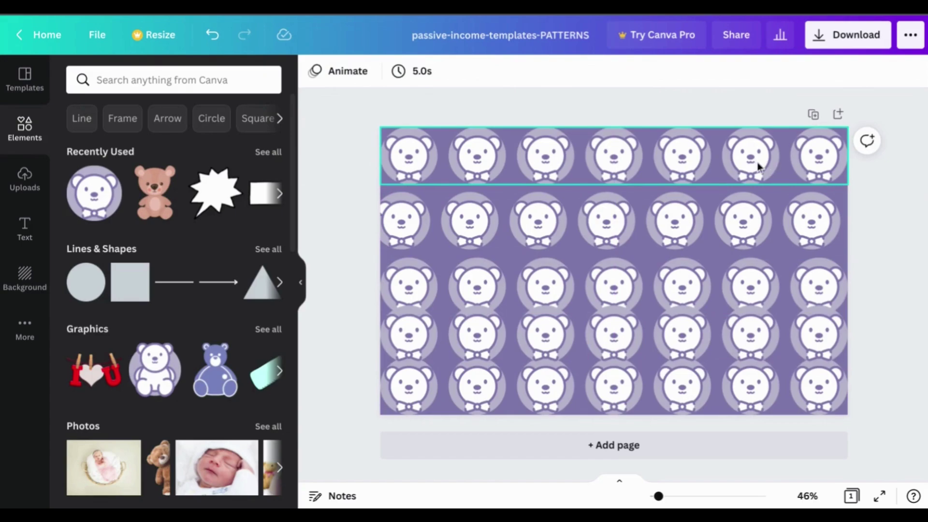
click(835, 396)
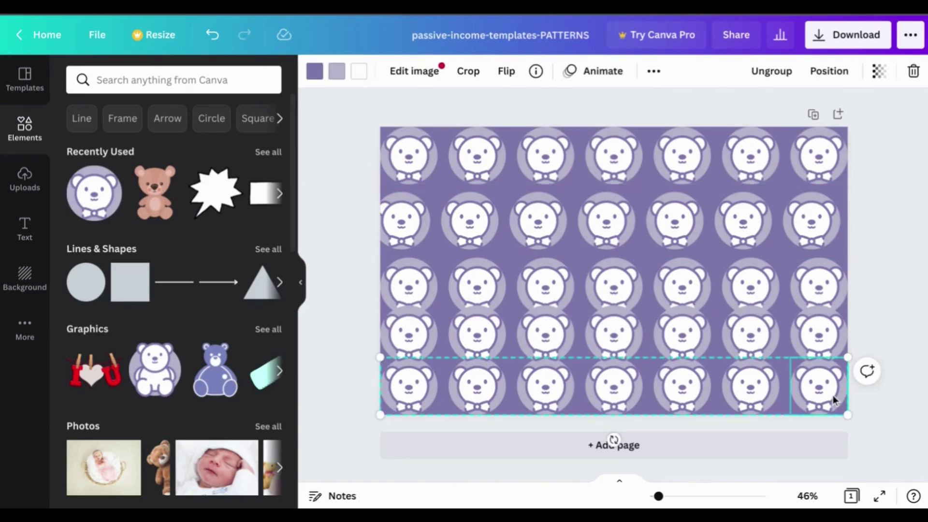
key(shift+Down)
key(shift+Down)
key(shift+Down)
key(shift+Down)
key(shift+Down)
key(shift+Down)
key(shift+Down)
key(shift+Down)
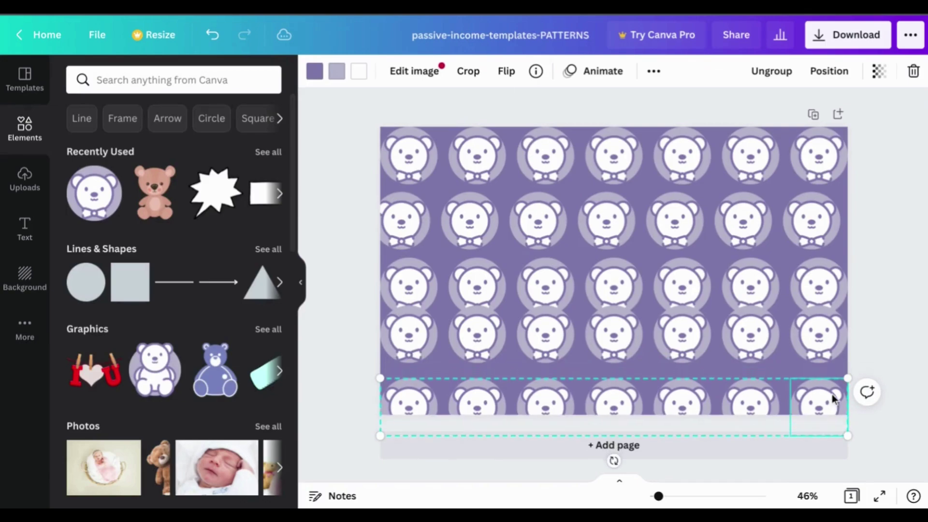
key(shift+Down)
key(shift+Down)
key(shift+Down)
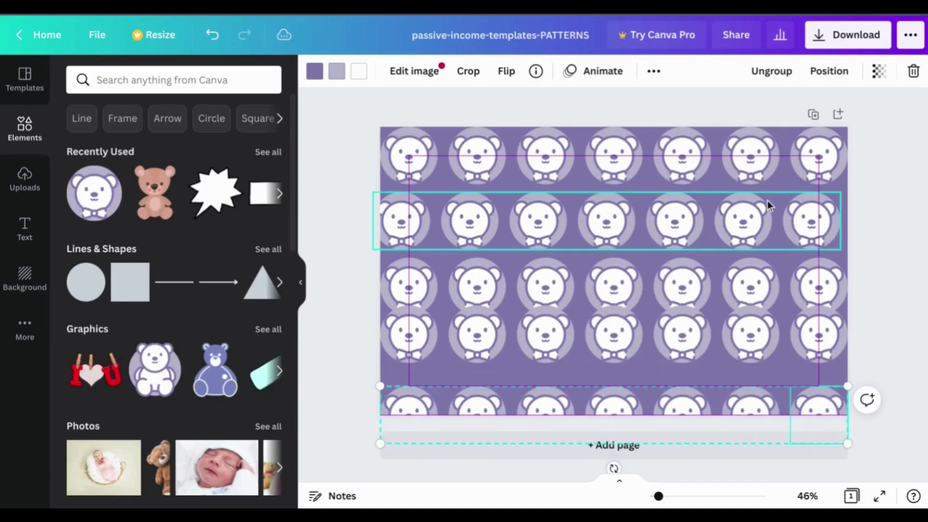
click(759, 162)
key(shift+Up)
key(shift+Up)
key(shift+Up)
key(shift+Up)
key(shift+Up)
key(shift+Up)
key(shift+Up)
key(shift+Up)
key(shift+Up)
key(shift+Up)
key(shift+Up)
key(shift+Up)
key(shift+Up)
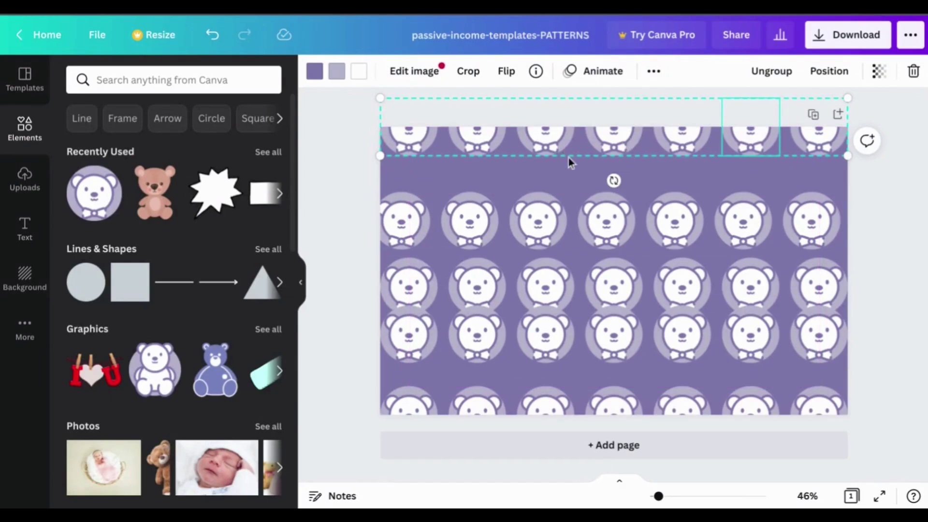
Space all five bear rows evenly from top to bottom.
click(857, 378)
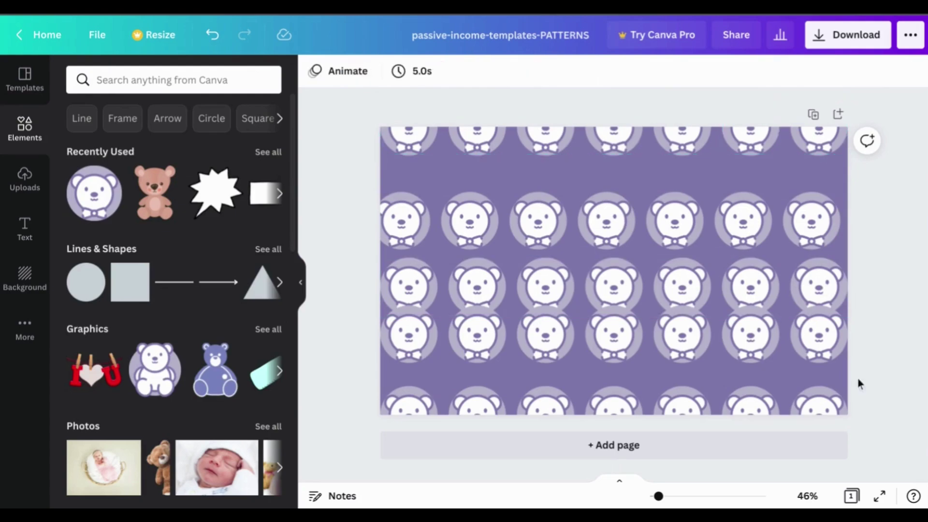
drag(863, 399, 654, 138)
click(758, 71)
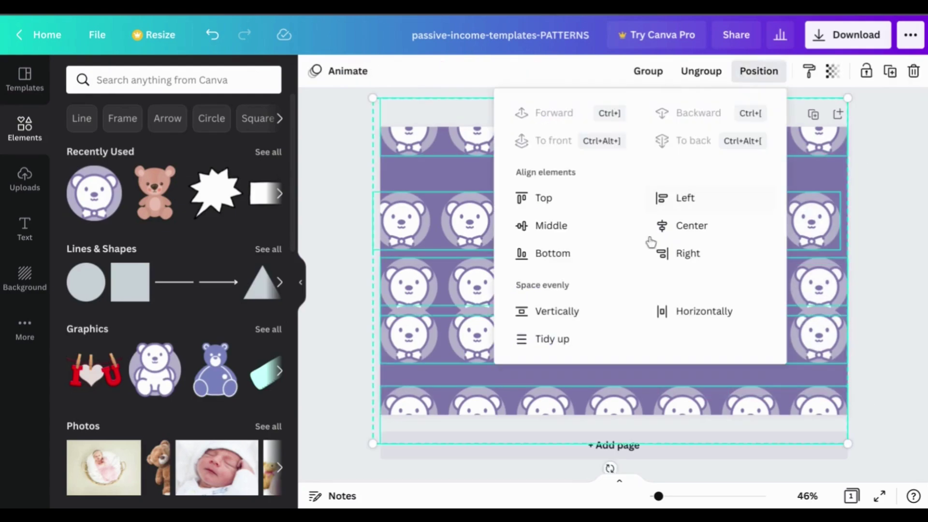
click(602, 313)
click(903, 251)
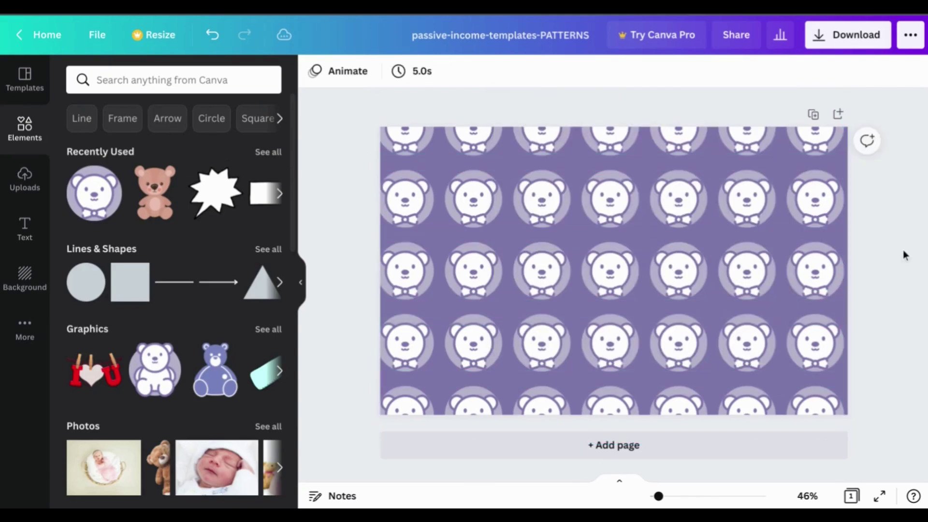
click(902, 250)
Shift the second bear row to the right with Shift+Right nudges.
drag(885, 405, 385, 136)
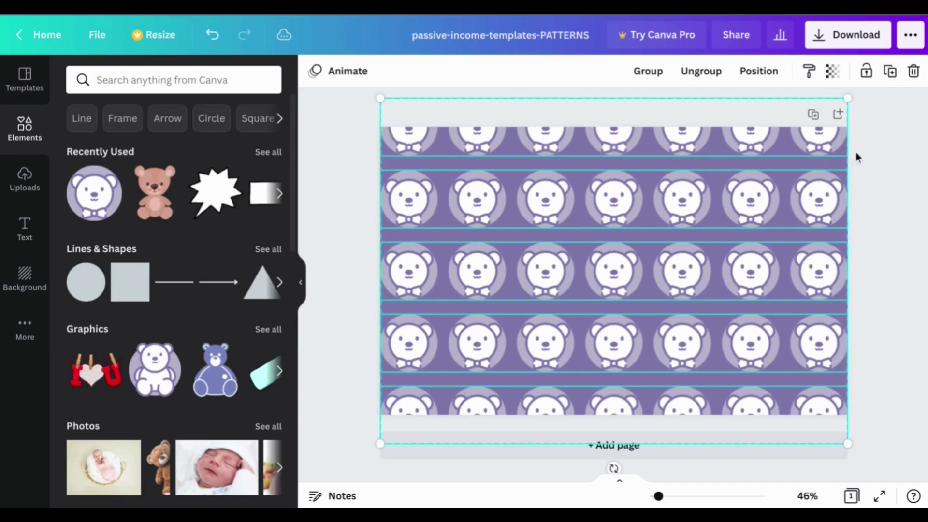
click(867, 160)
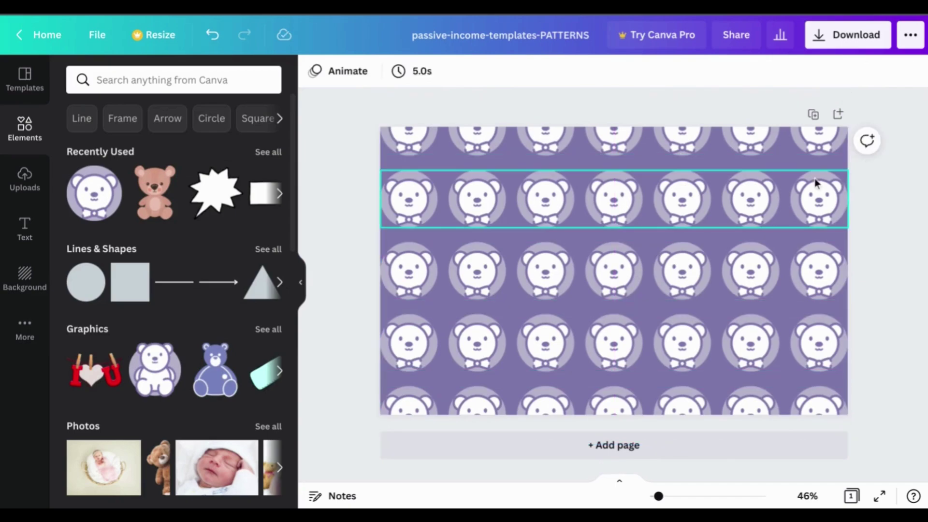
click(734, 198)
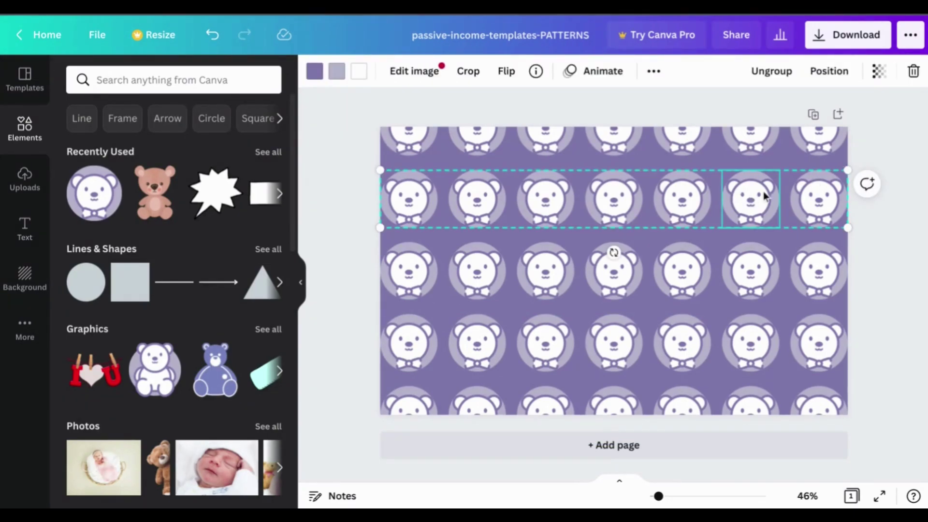
key(shift+Right)
key(shift+Right)
key(shift+Right)
key(shift+Right)
key(shift+Right)
key(shift+Right)
key(shift+Right)
key(shift+Right)
key(shift+Right)
key(shift+Right)
key(shift+Right)
key(shift+Right)
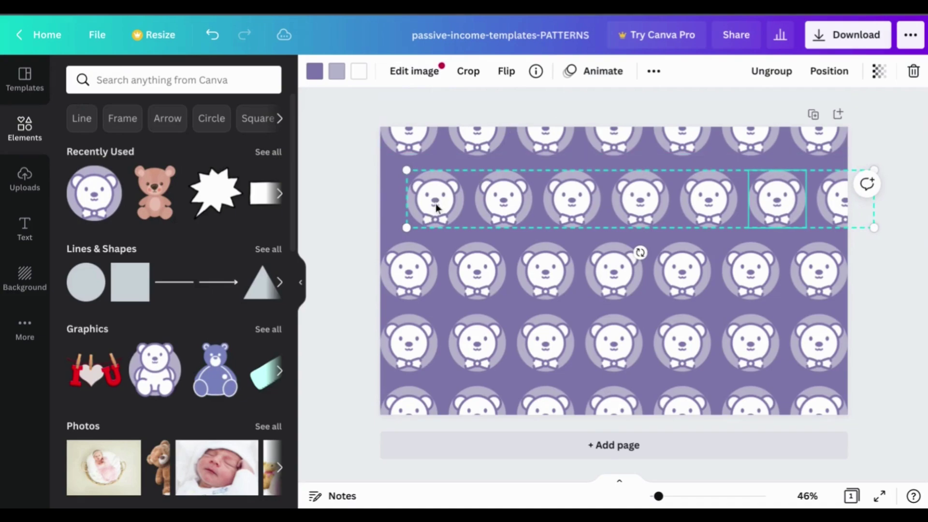
key(shift+Right)
key(shift+Right)
key(shift+Right)
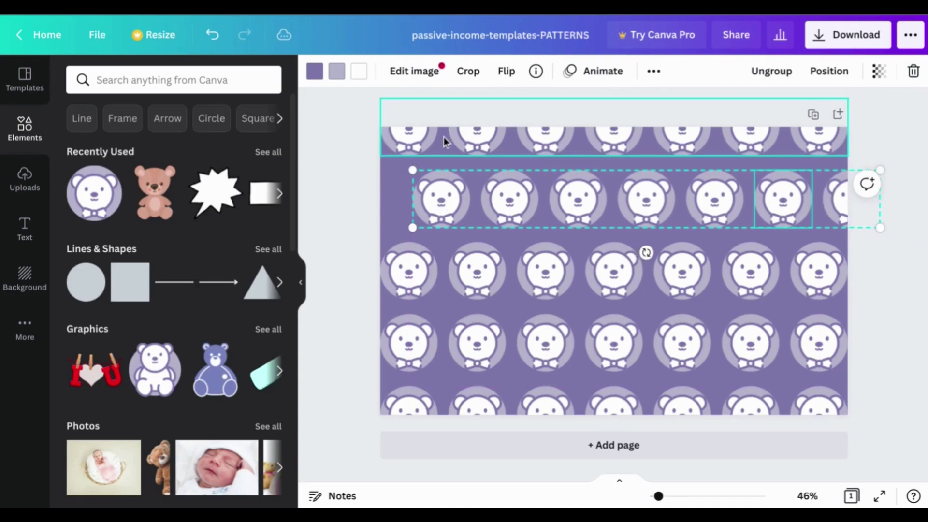
key(shift+Right)
key(shift+Right)
key(shift+Right)
key(shift+Right)
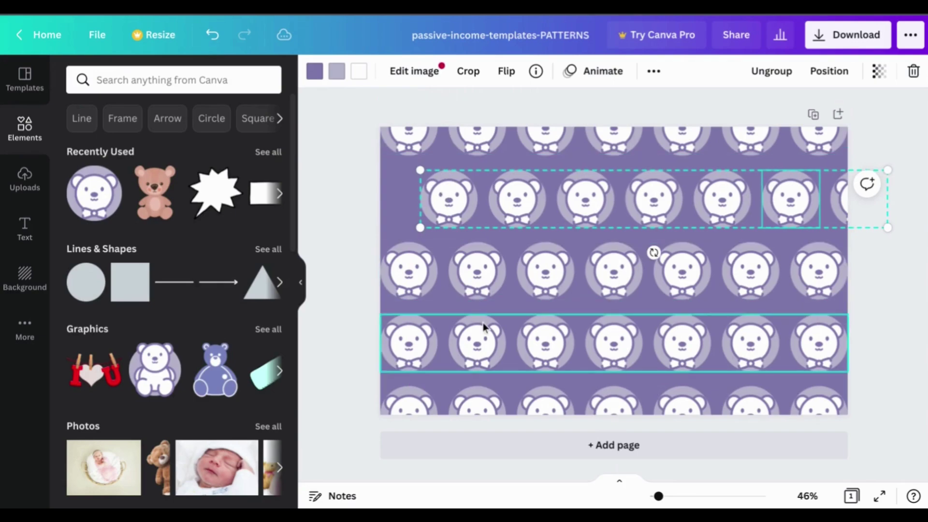
Shift the fourth bear row right to match the second row's offset.
click(482, 322)
key(shift+Right)
key(shift+Right)
key(shift+Right)
key(shift+Right)
key(shift+Right)
key(shift+Right)
key(shift+Right)
key(shift+Right)
key(shift+Right)
key(shift+Right)
key(shift+Right)
key(shift+Right)
key(shift+Right)
key(shift+Right)
key(shift+Right)
key(shift+Right)
key(shift+Right)
key(shift+Right)
key(shift+Right)
key(shift+Right)
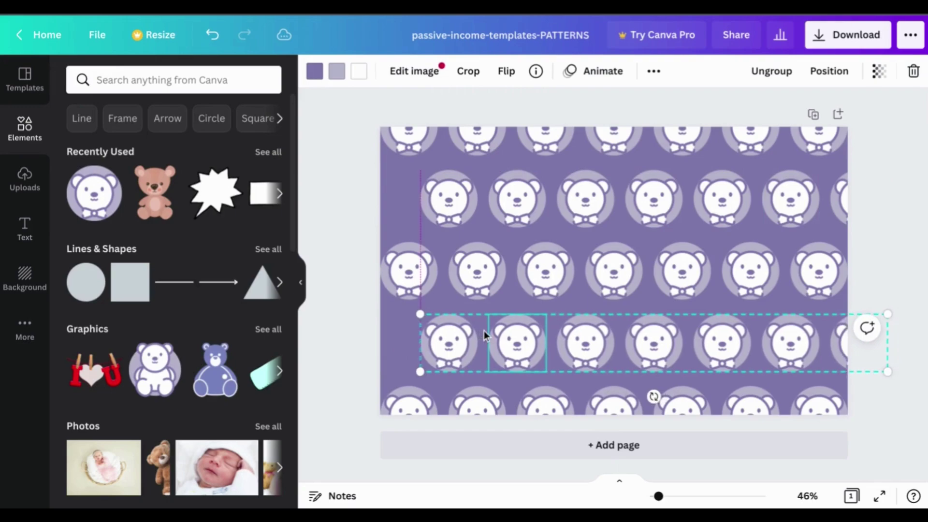
shift+click(447, 217)
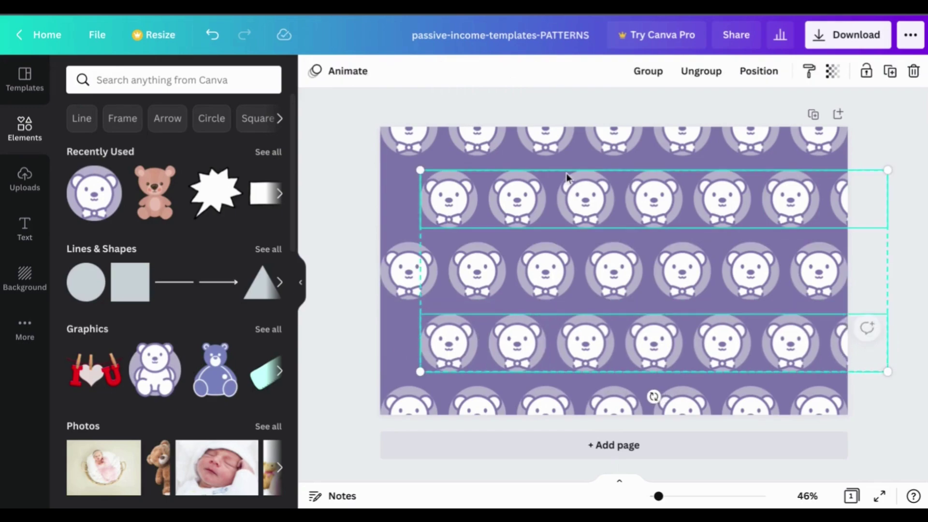
click(761, 72)
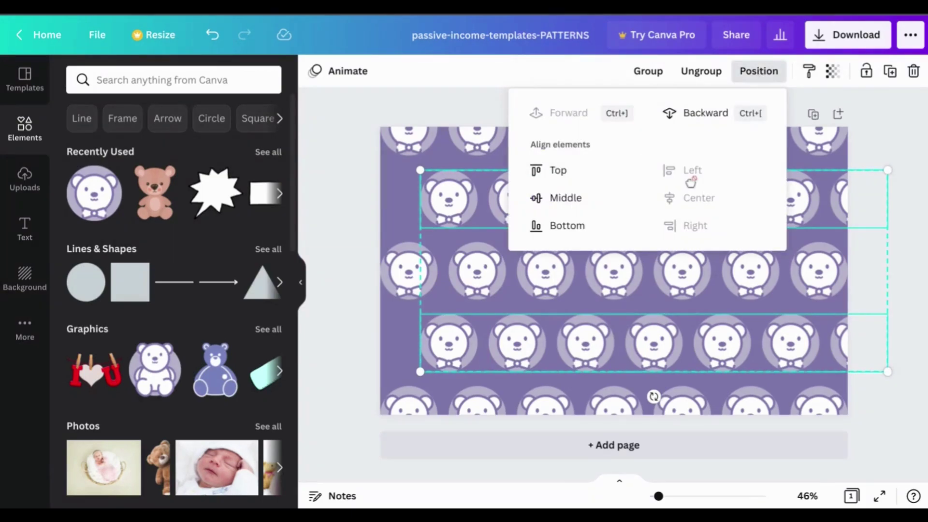
click(882, 141)
click(882, 141)
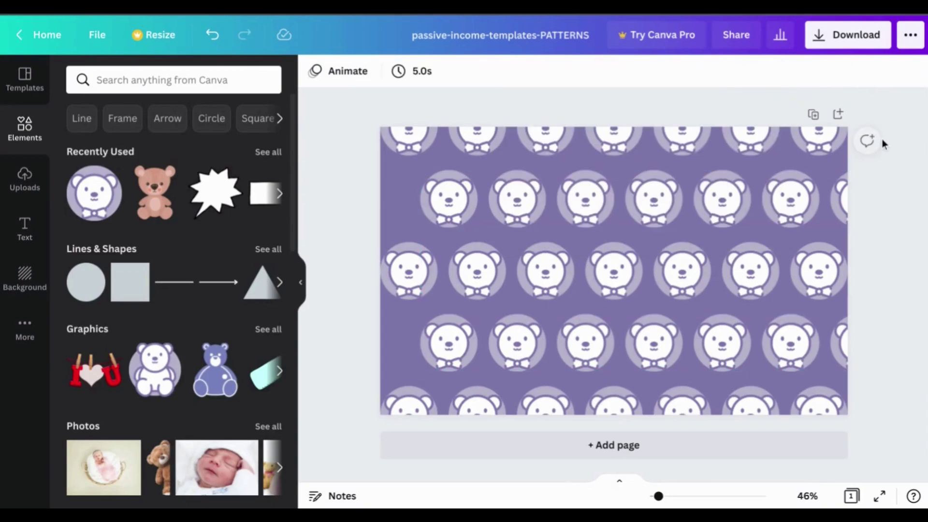
Place bear copies at the left edges of rows two and four to fill the gaps.
click(544, 215)
click(384, 207)
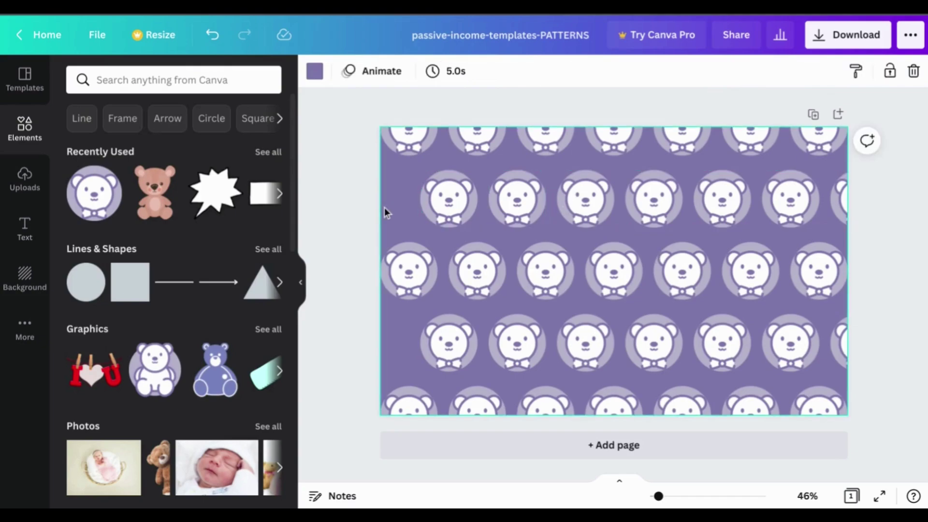
click(564, 185)
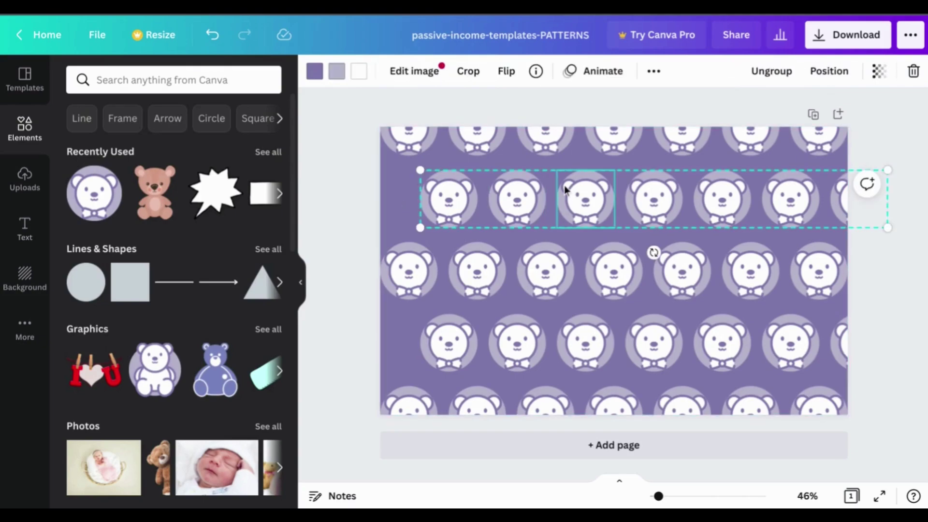
drag(563, 185, 570, 191)
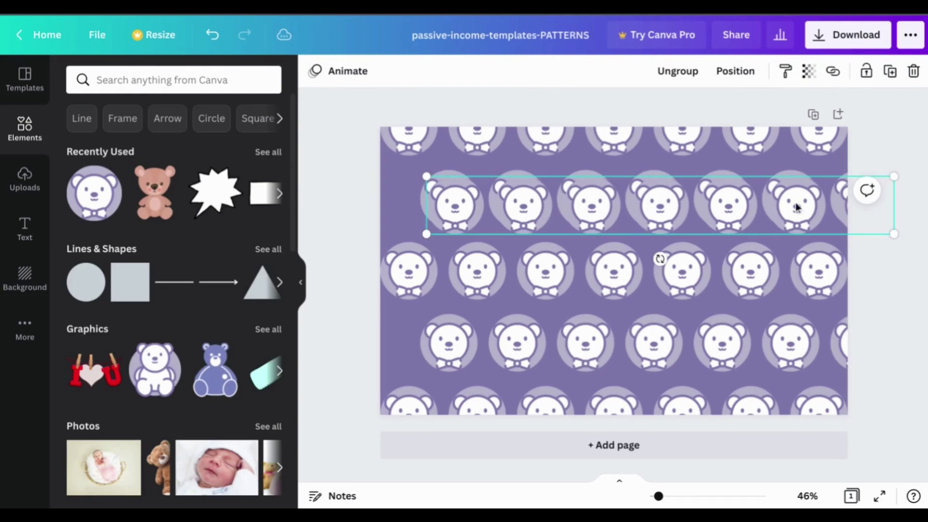
drag(771, 207, 322, 201)
click(715, 273)
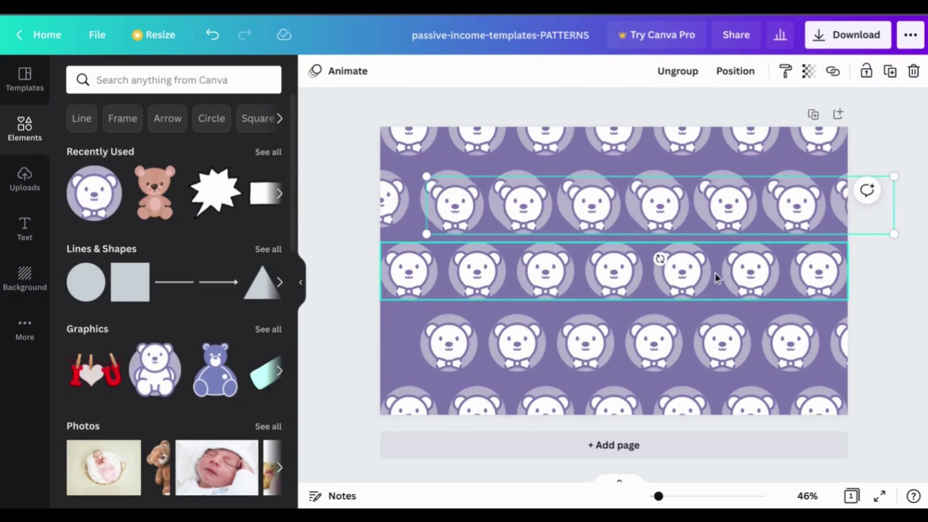
drag(790, 198, 303, 342)
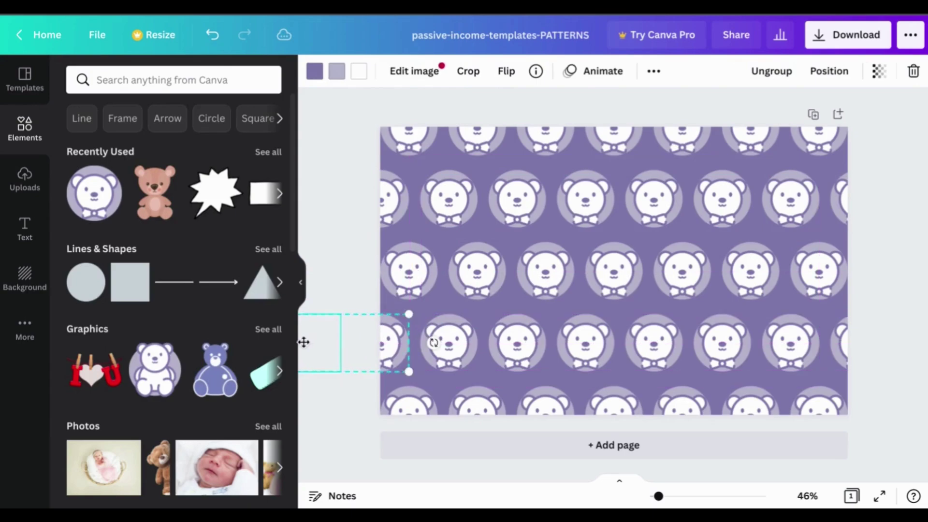
Add the chips-bag and noodle-bowl characters, shrunk and placed in Page 2's top row.
click(888, 186)
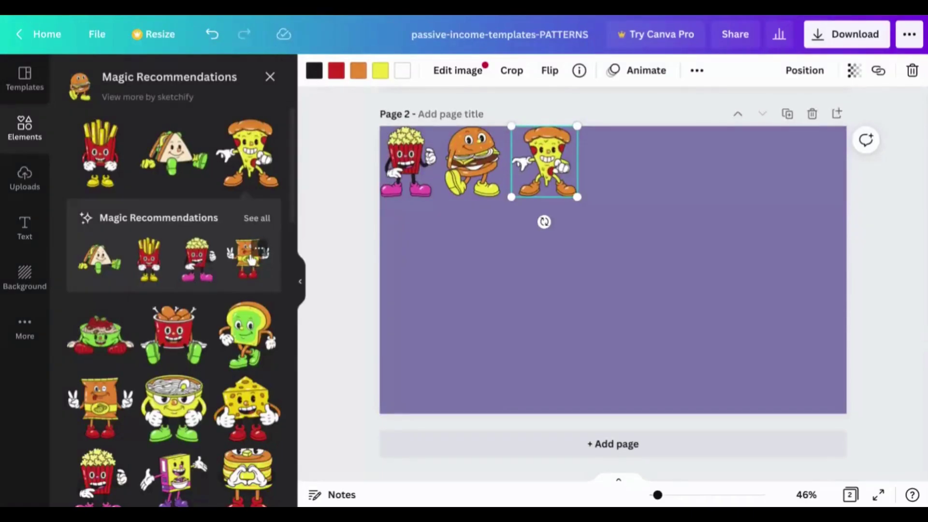
click(99, 404)
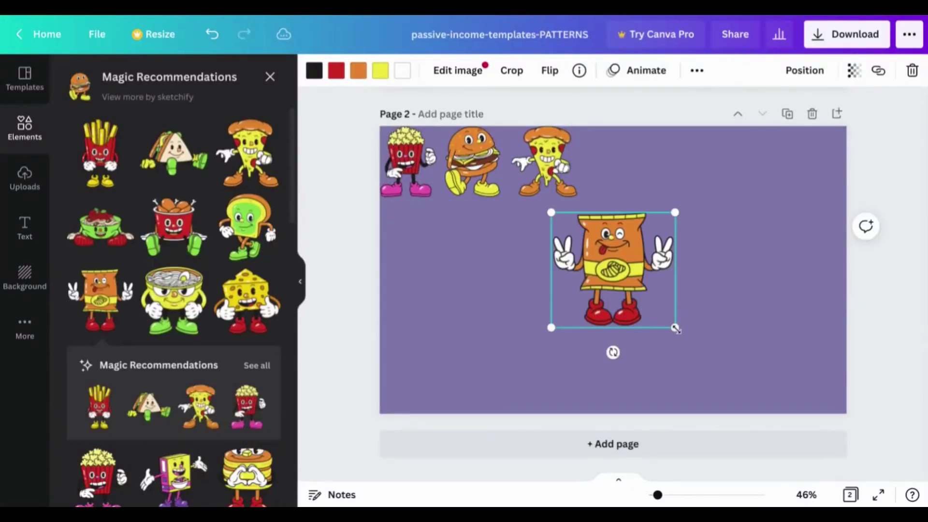
drag(675, 328, 632, 168)
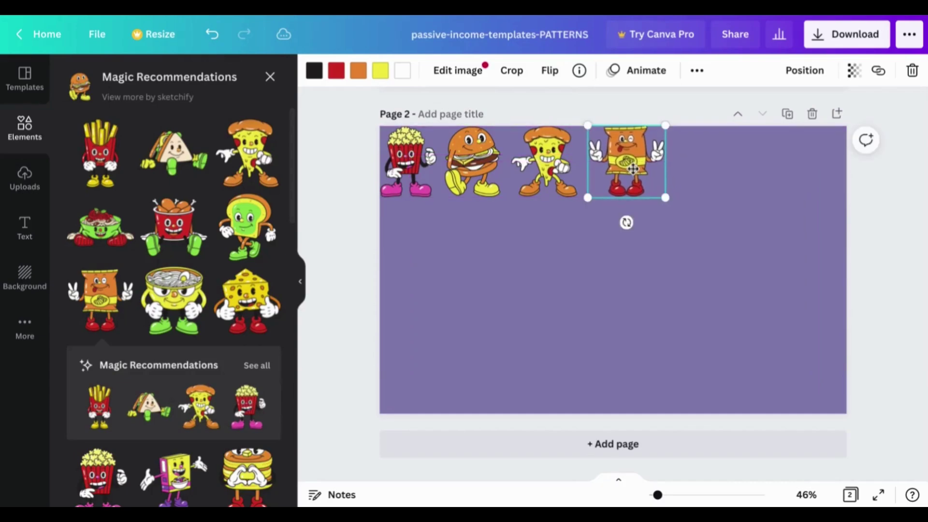
click(190, 291)
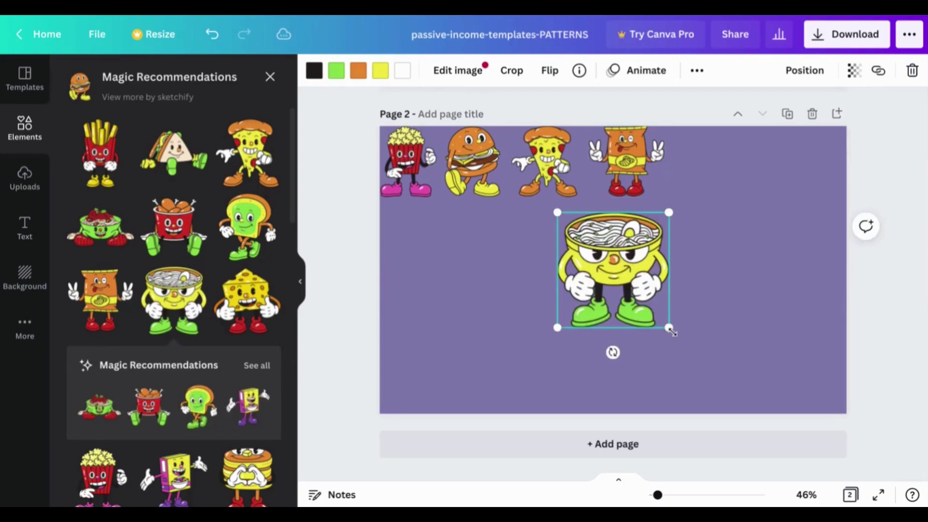
drag(670, 329, 626, 284)
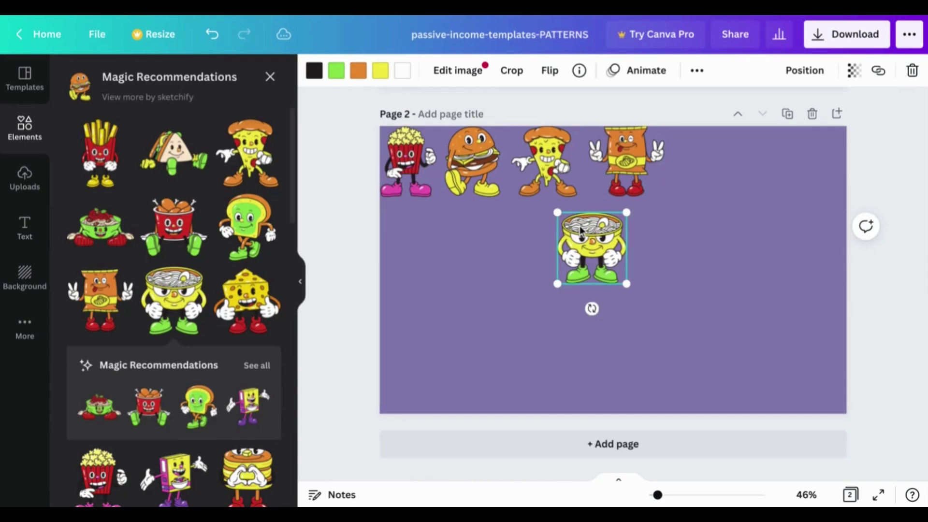
drag(581, 230, 698, 142)
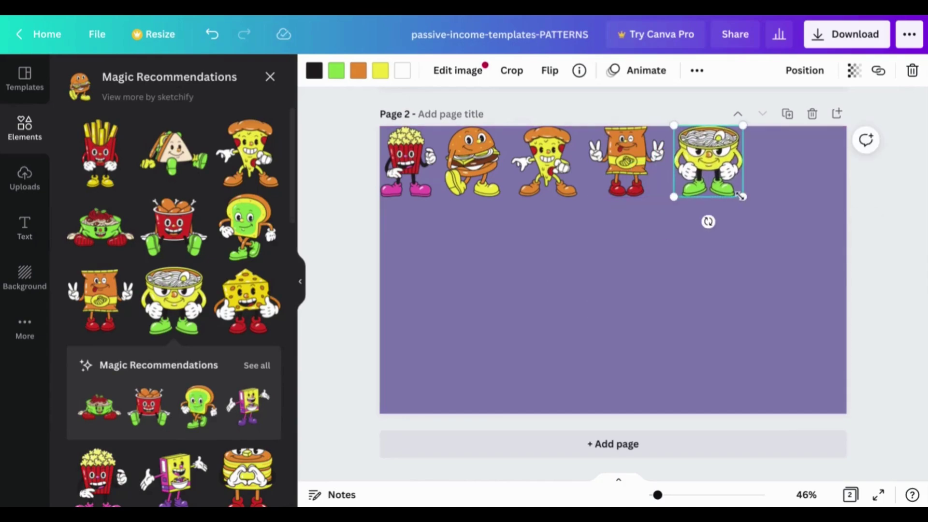
drag(741, 196, 741, 196)
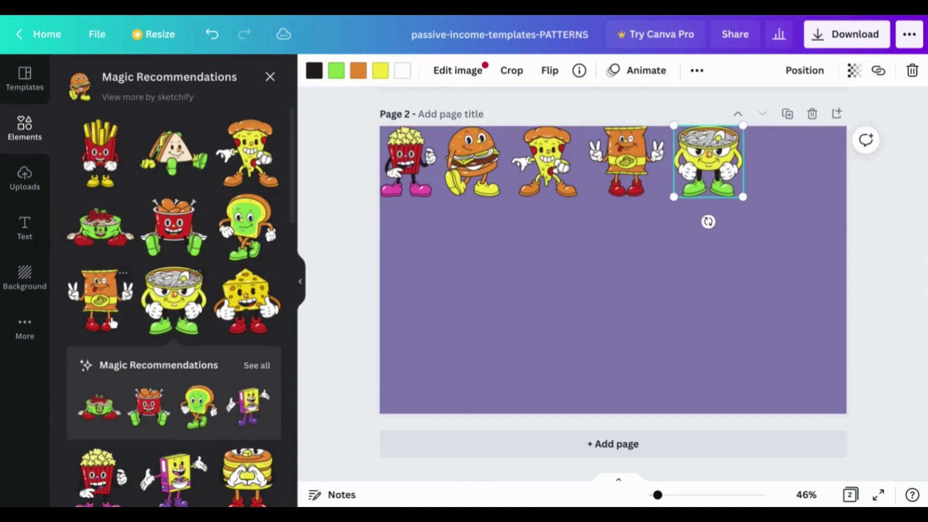
Add a small cheese character and evenly space all six top-row stickers with Tidy up.
click(239, 314)
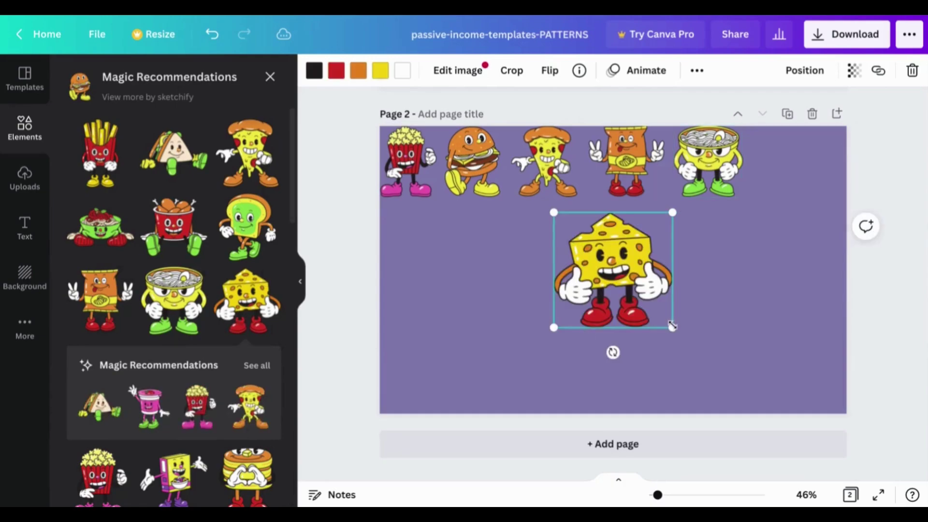
drag(672, 327, 832, 178)
click(699, 306)
drag(844, 261, 347, 157)
click(768, 72)
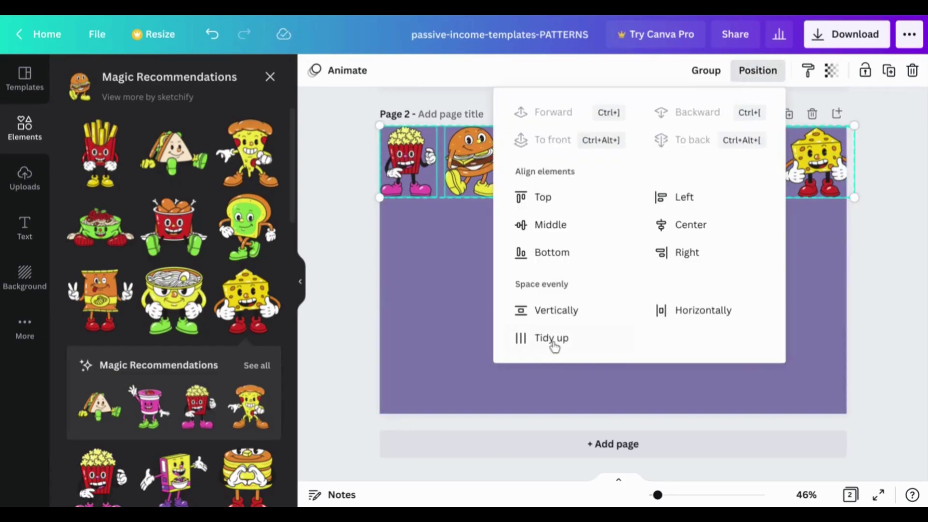
click(554, 338)
click(451, 263)
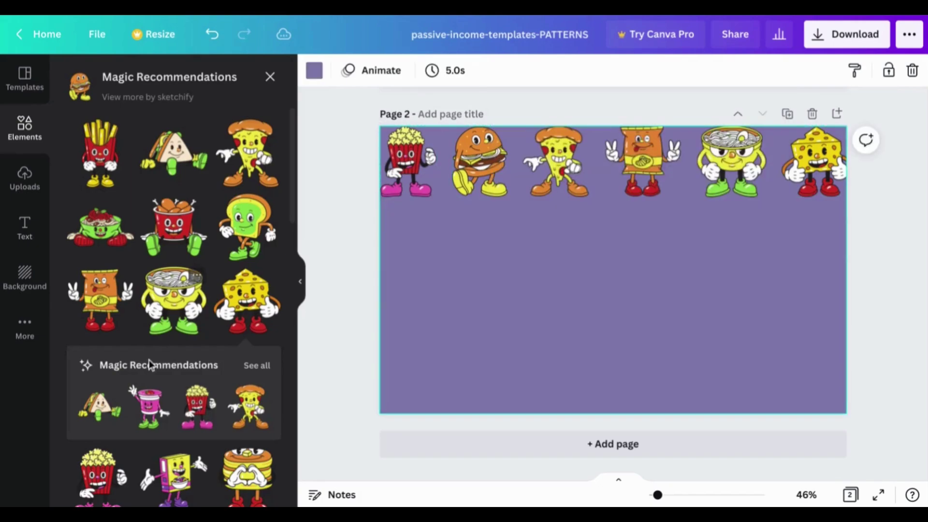
Add shrunken sandwich and spaghetti-bowl characters to start the second row.
click(100, 404)
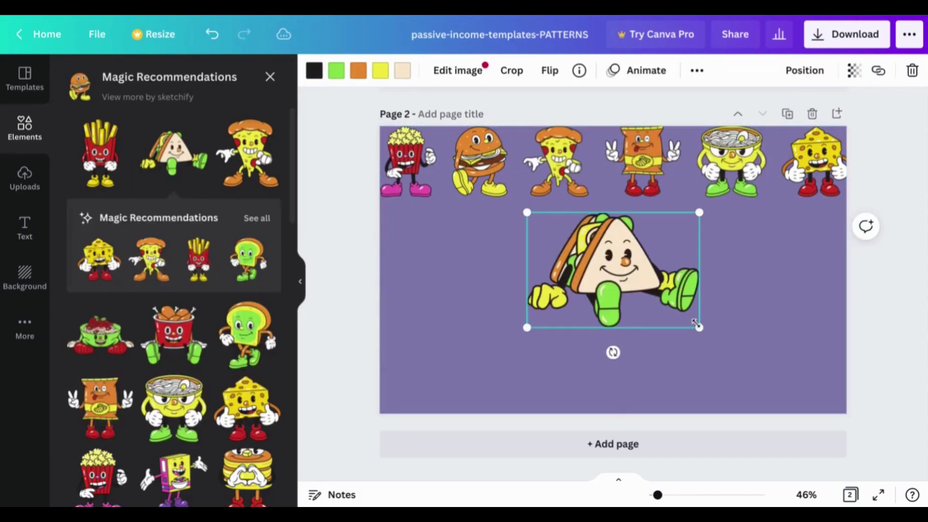
drag(698, 326, 604, 264)
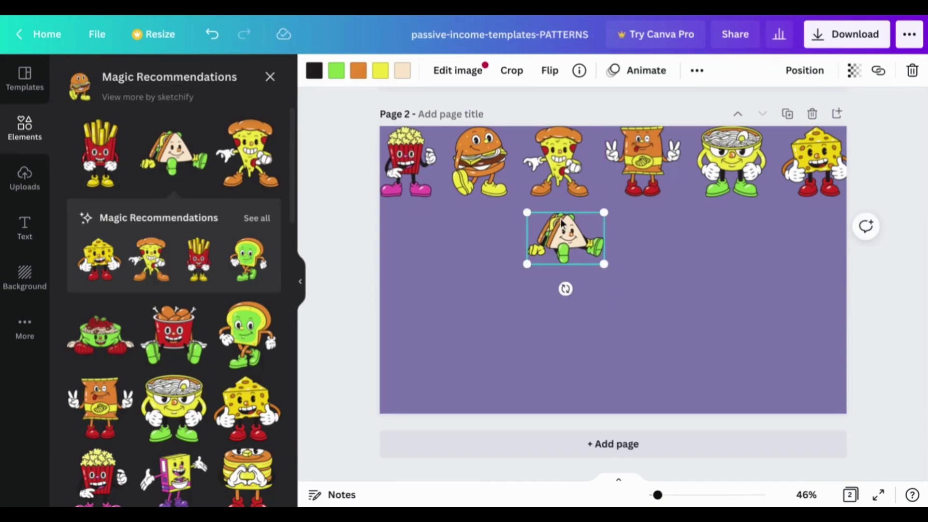
drag(561, 222, 402, 214)
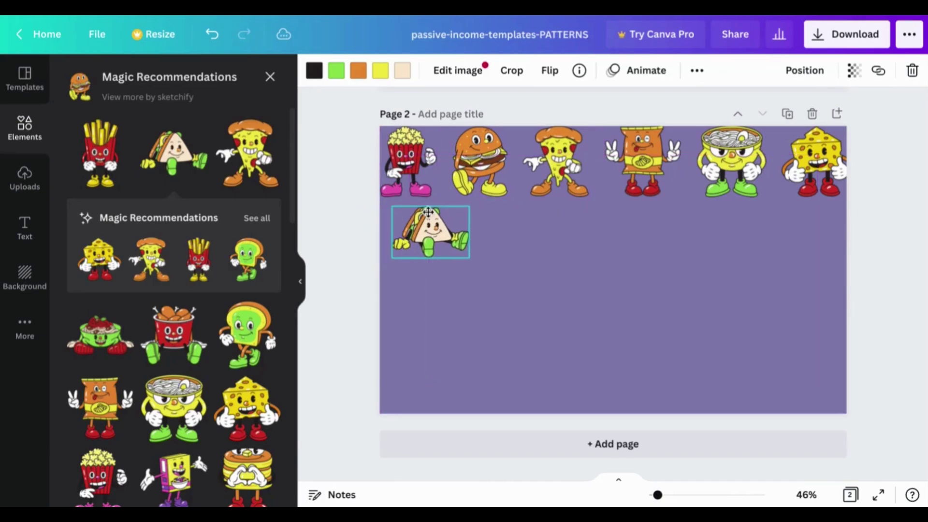
drag(428, 211, 445, 210)
click(99, 336)
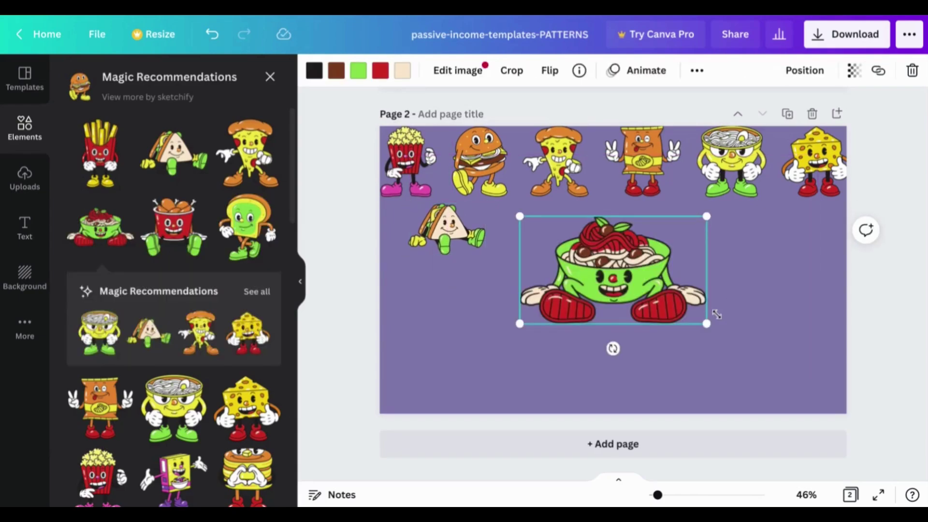
drag(707, 323, 587, 262)
scroll(167, 344, down, 2)
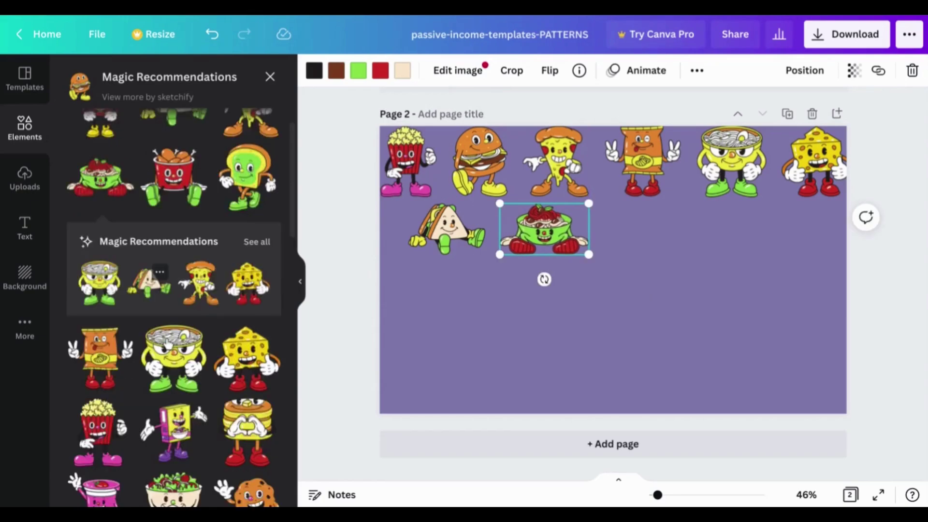
scroll(167, 343, down, 6)
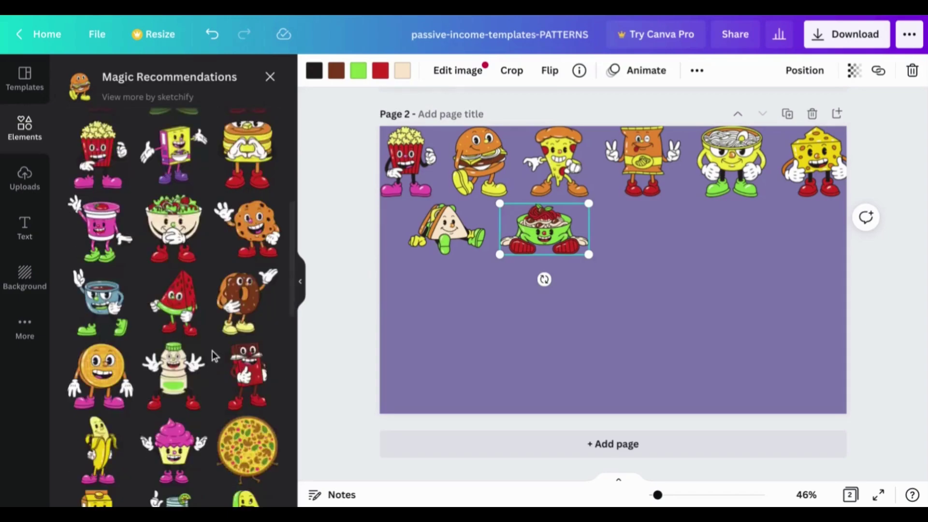
scroll(213, 351, down, 1)
click(615, 285)
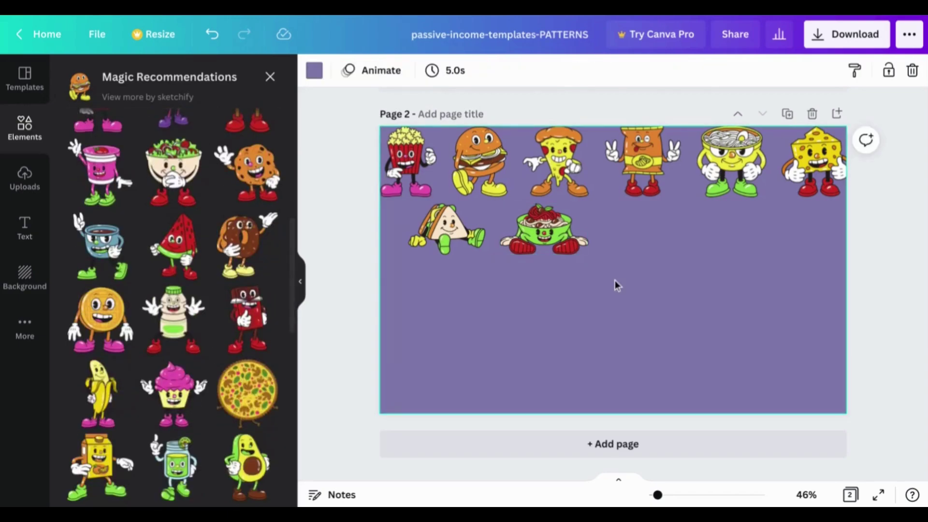
Copy the sandwich-spaghetti pair, a bowl and a sandwich to extend the row edge to edge.
drag(615, 285, 478, 227)
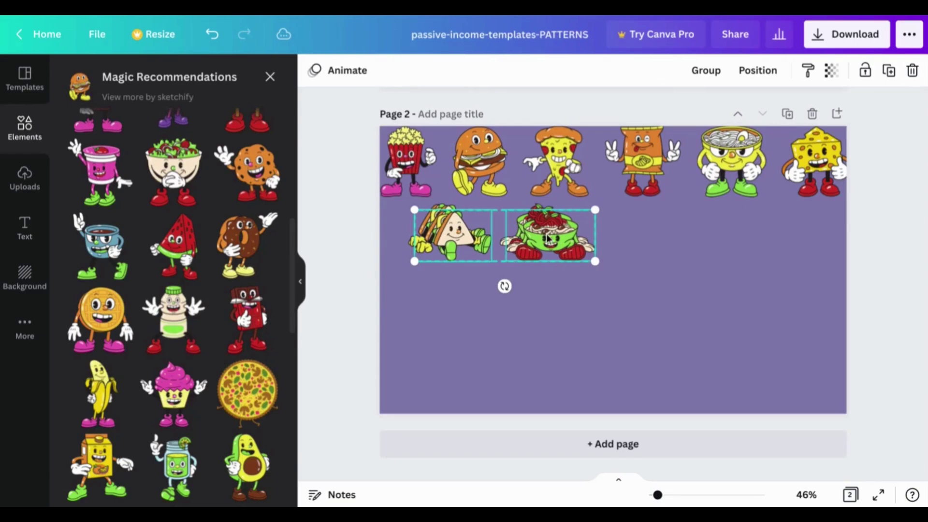
drag(548, 237, 734, 231)
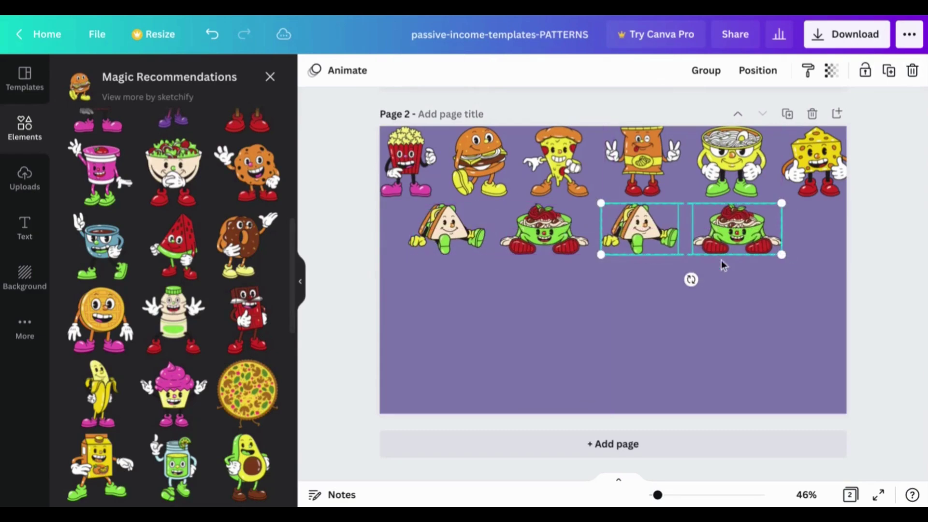
click(762, 290)
drag(762, 290, 459, 234)
click(503, 298)
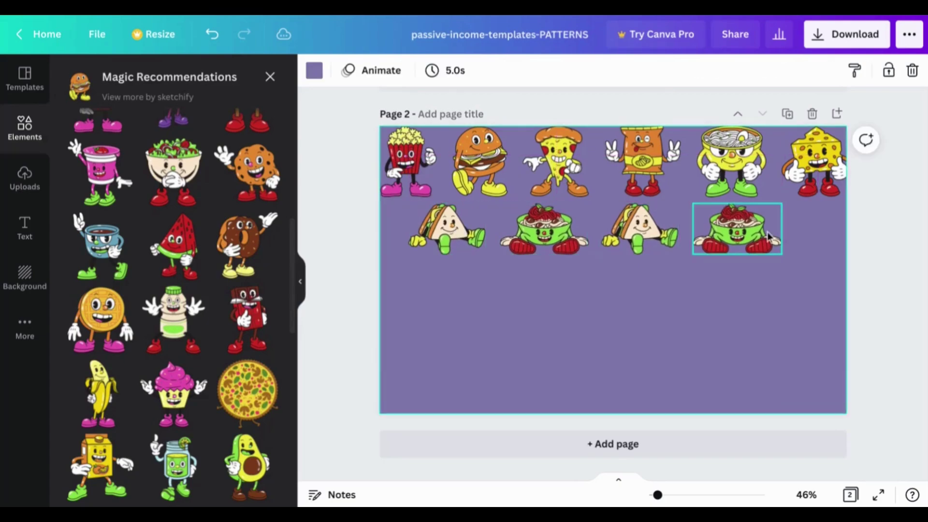
click(750, 232)
drag(751, 231, 360, 229)
click(570, 273)
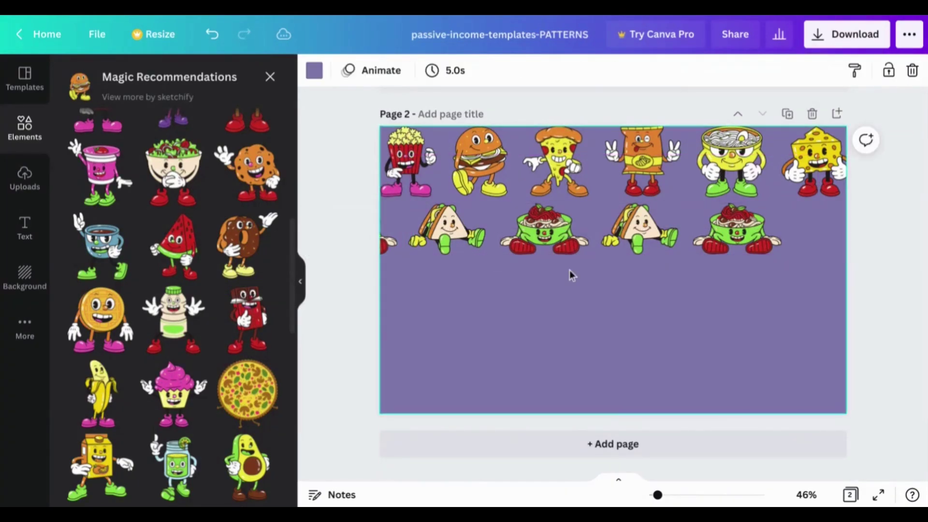
click(650, 215)
key(ctrl+d)
drag(637, 225, 827, 231)
Evenly space the second-row characters with Tidy up and group them.
drag(842, 312, 341, 218)
click(755, 69)
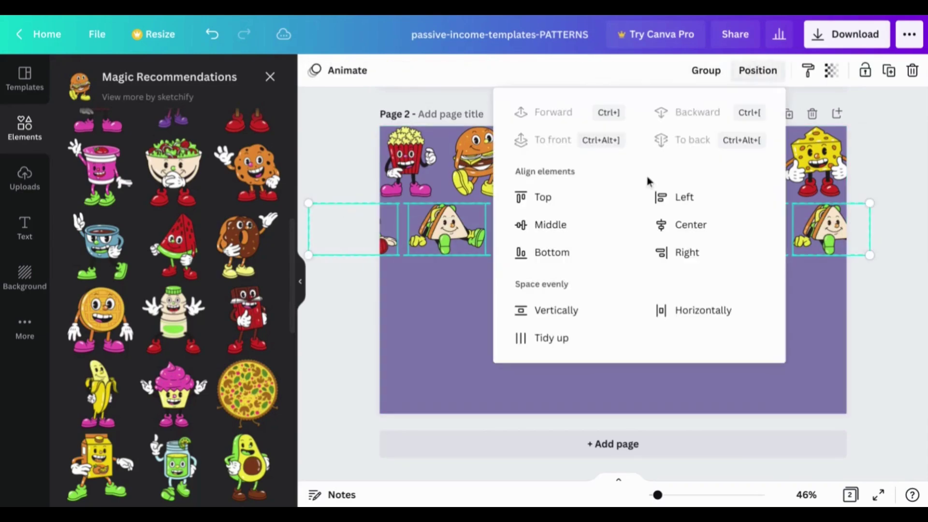
click(553, 336)
click(705, 70)
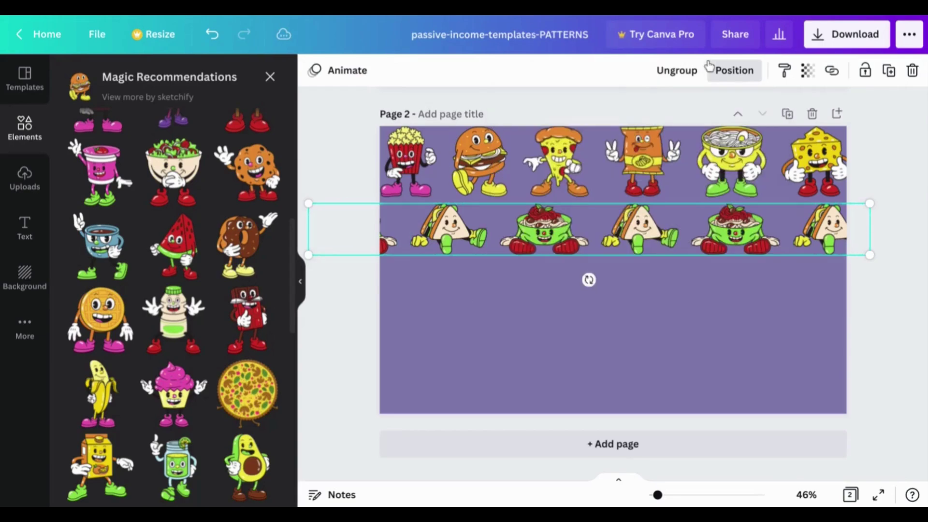
Group the six top-row characters and copy both character rows below them.
drag(865, 133, 338, 164)
click(700, 77)
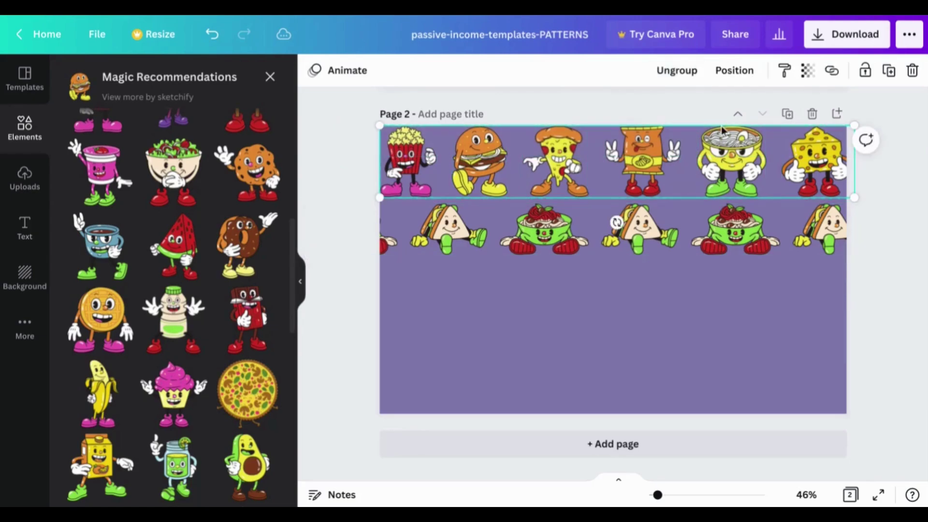
click(766, 279)
drag(839, 297, 328, 145)
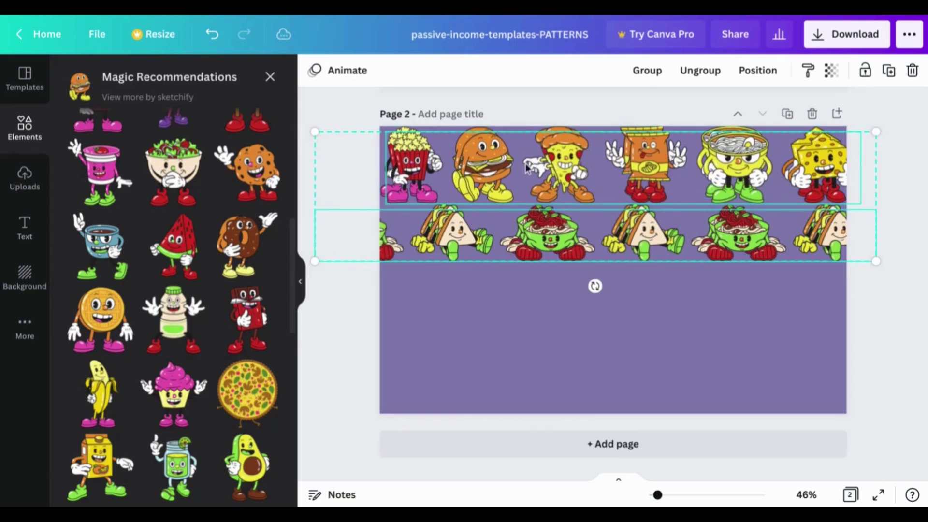
drag(526, 166, 533, 316)
Arrange all four food-character rows evenly with Tidy up.
click(920, 203)
drag(901, 163, 377, 441)
click(758, 70)
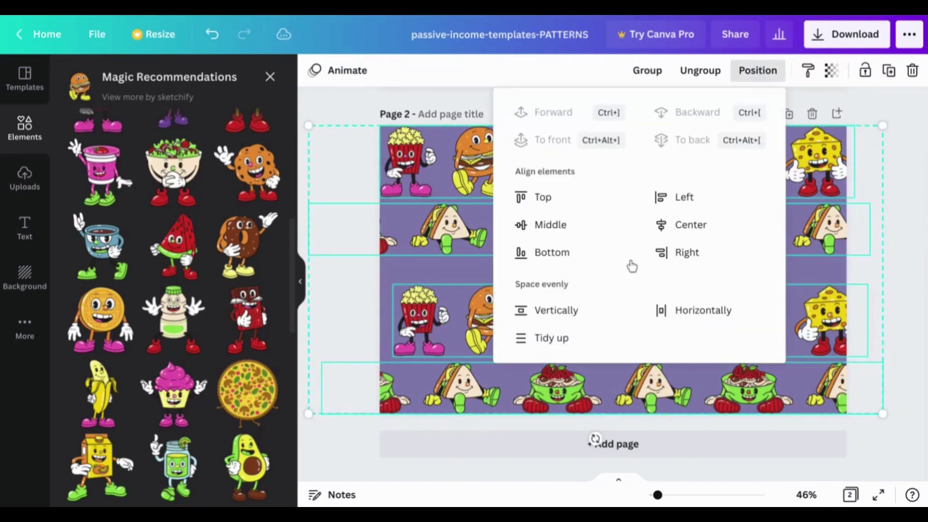
click(588, 339)
click(916, 155)
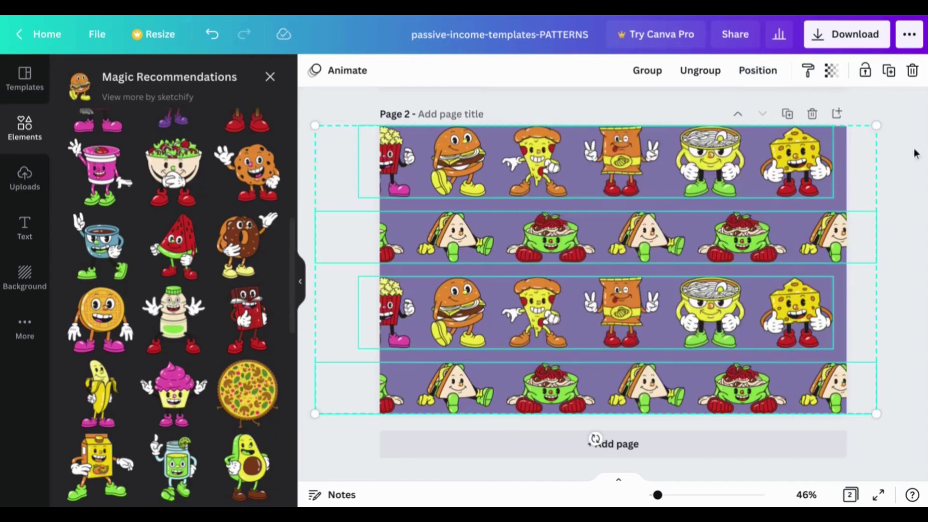
click(917, 165)
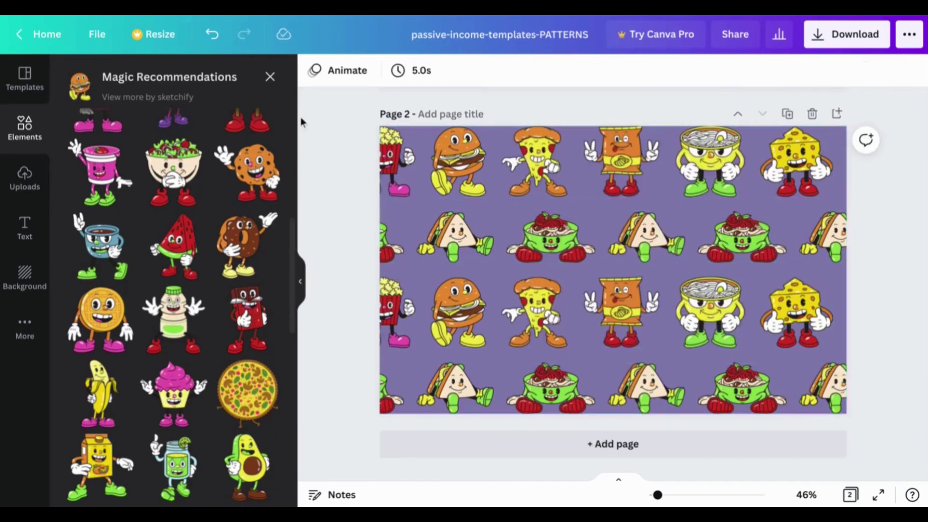
Change the page background colour to red from the background choices.
click(27, 284)
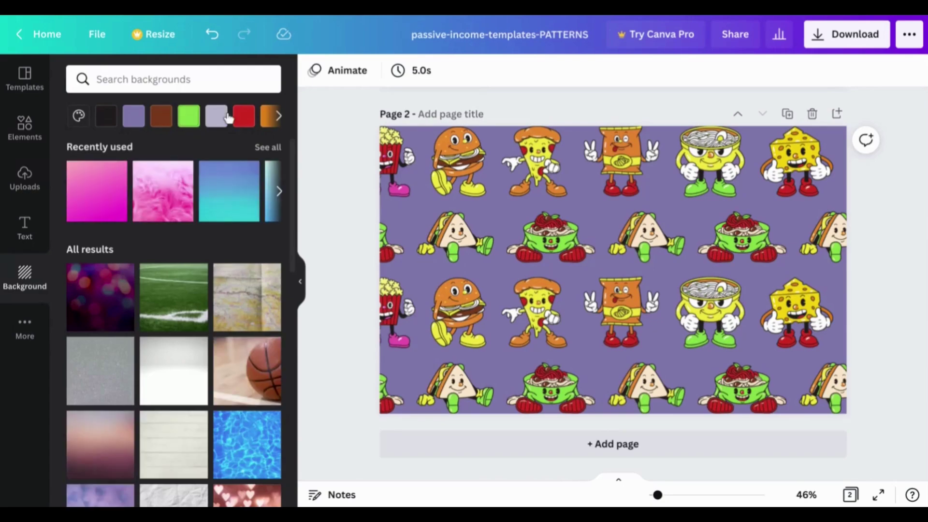
click(243, 119)
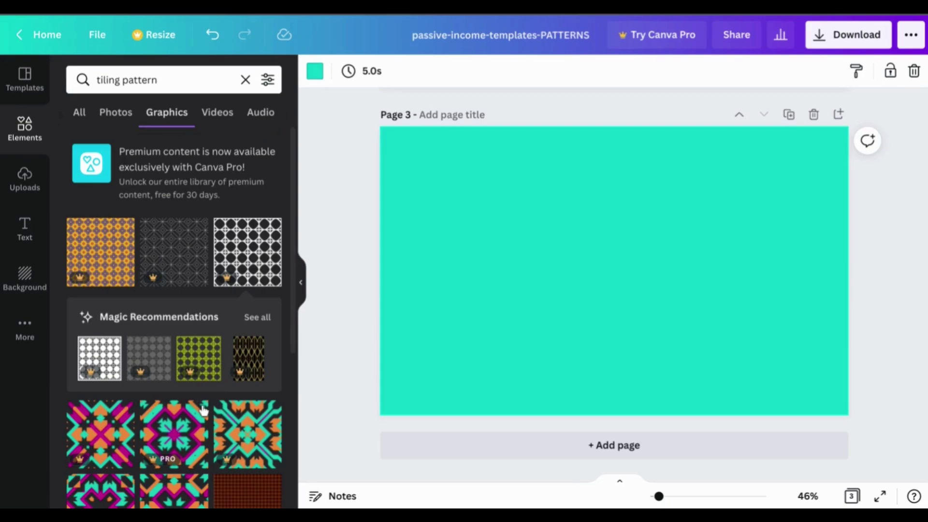
Add the geometric pattern tile, recolour its teal parts yellow, and place it at the page's top-left corner.
click(185, 429)
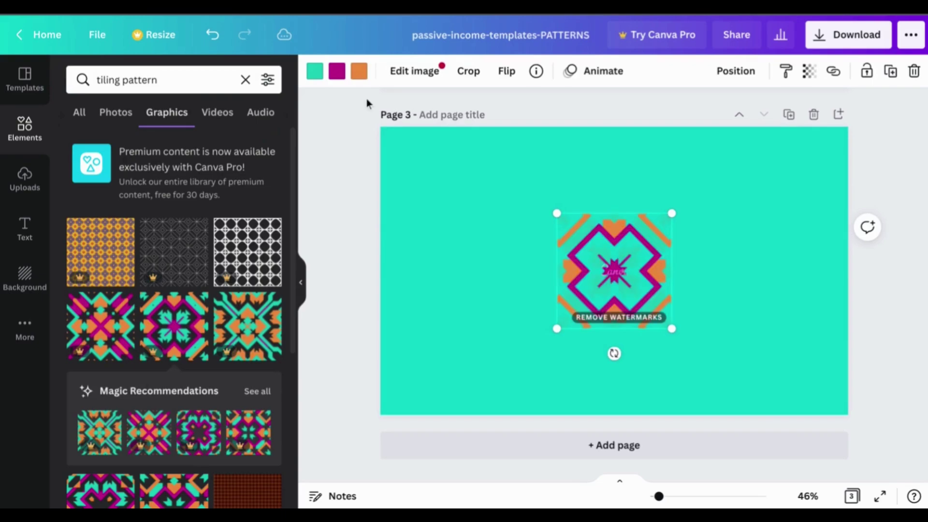
click(314, 71)
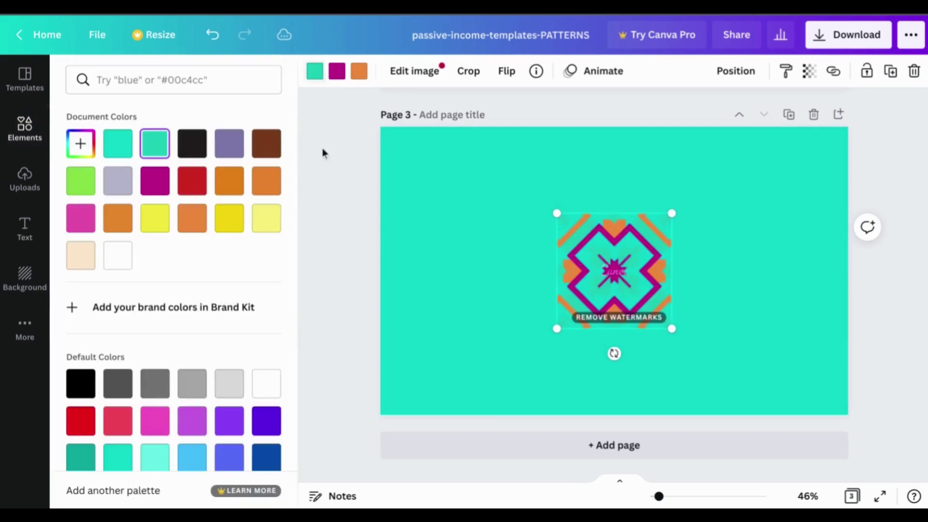
click(230, 182)
click(231, 216)
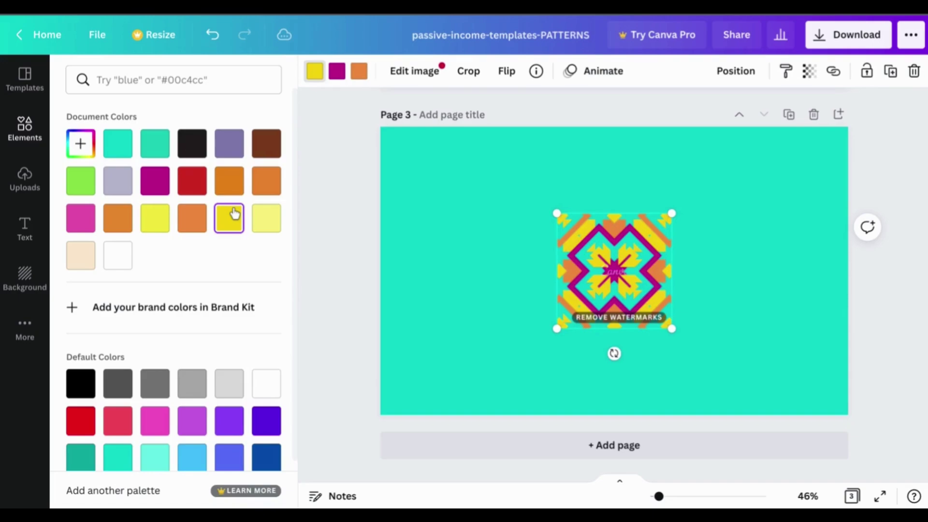
click(613, 266)
drag(613, 266, 548, 163)
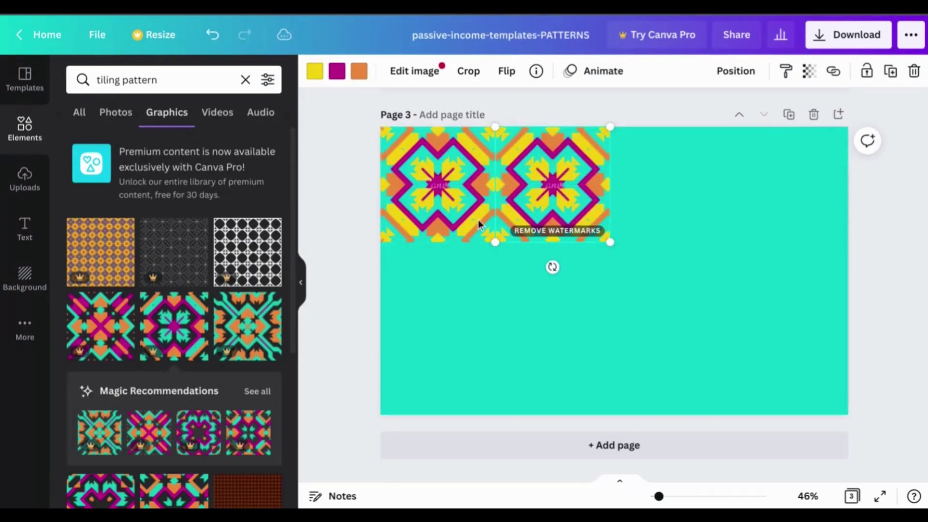
Make a strip of four tiles, stretch it to the page's right edge, group it, and align it top-left.
click(465, 274)
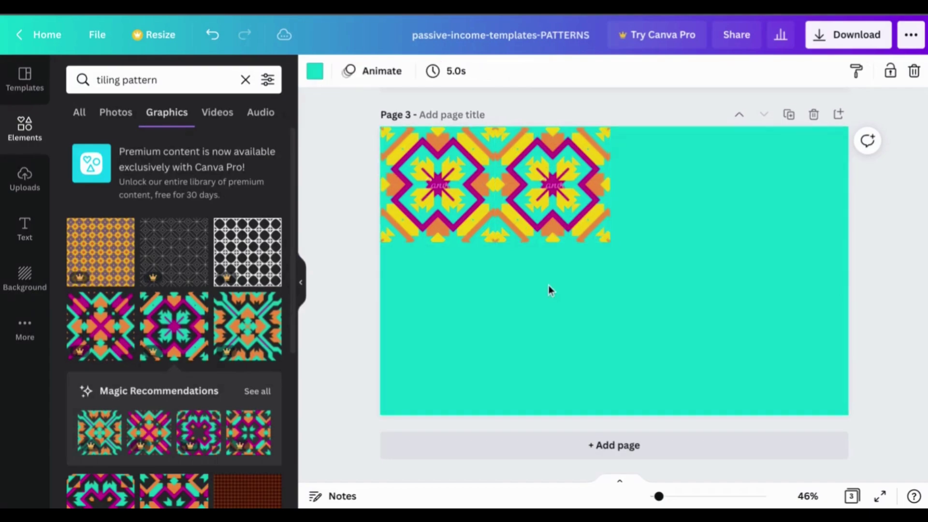
drag(549, 286, 724, 168)
click(807, 276)
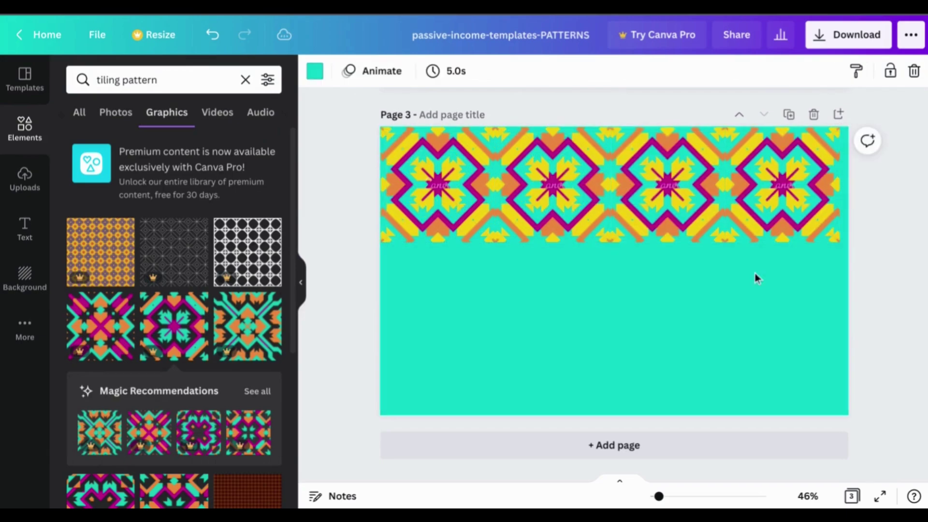
drag(755, 274, 377, 189)
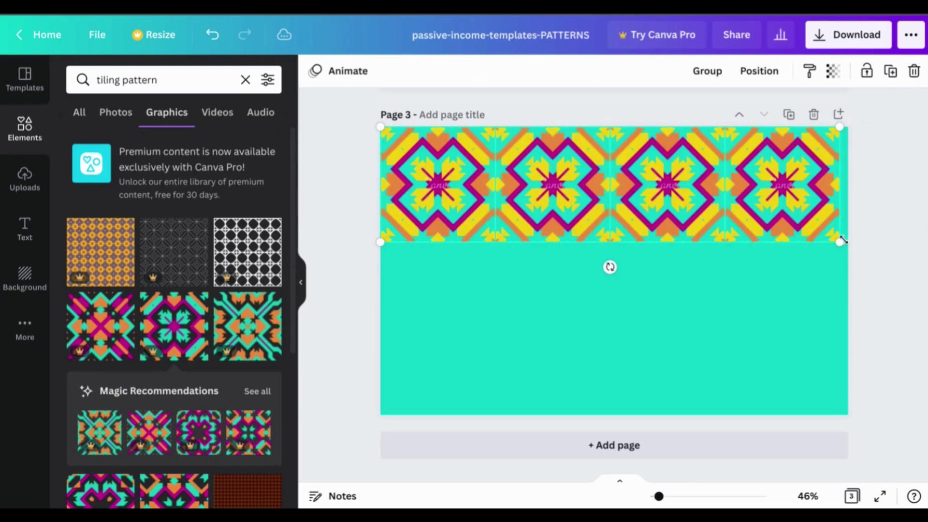
drag(841, 239, 848, 244)
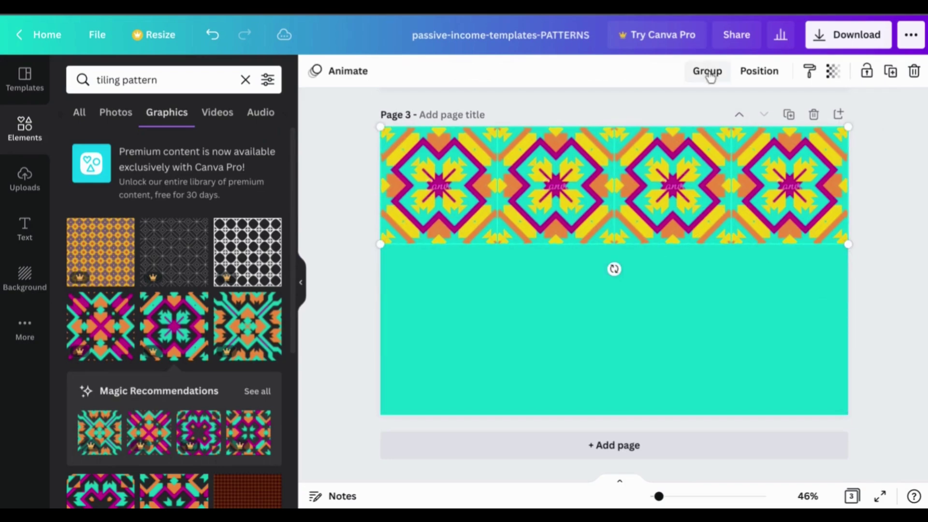
click(708, 72)
drag(719, 141, 679, 260)
Paste copies of the tile strip below it and close the gaps so the rows cover the page.
key(ctrl+v)
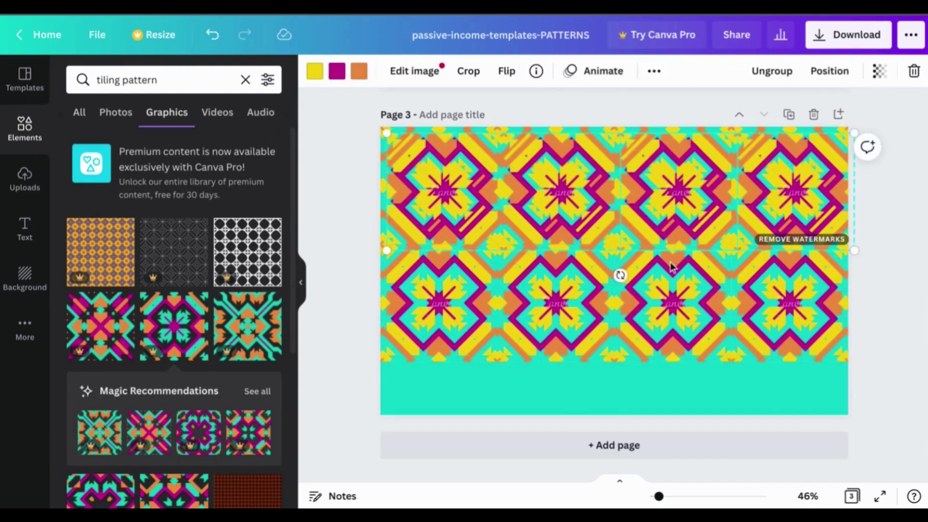
key(ctrl+v)
drag(619, 274, 663, 393)
click(885, 216)
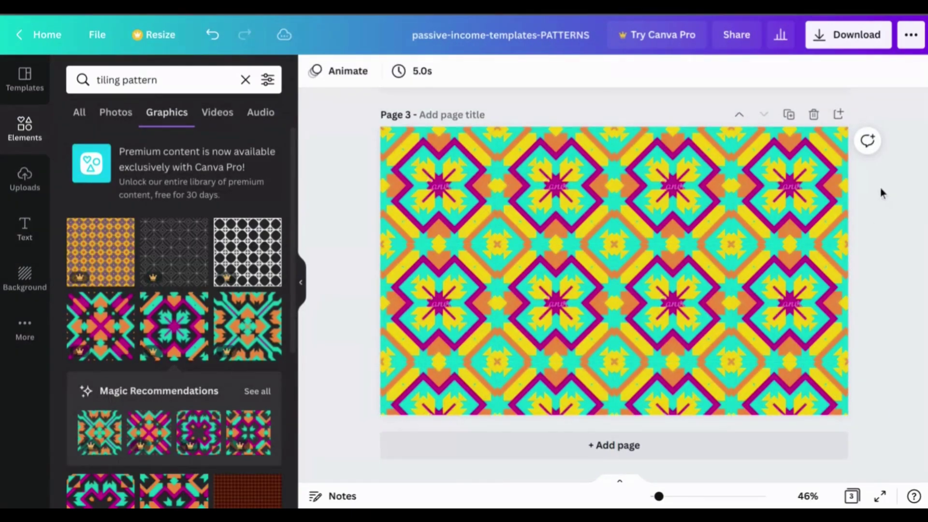
drag(880, 185, 382, 464)
drag(676, 290, 678, 253)
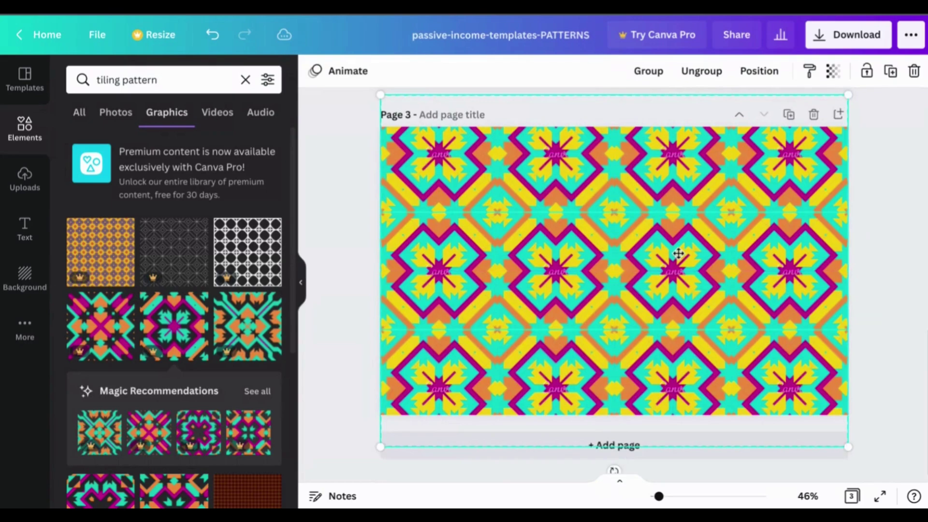
click(874, 227)
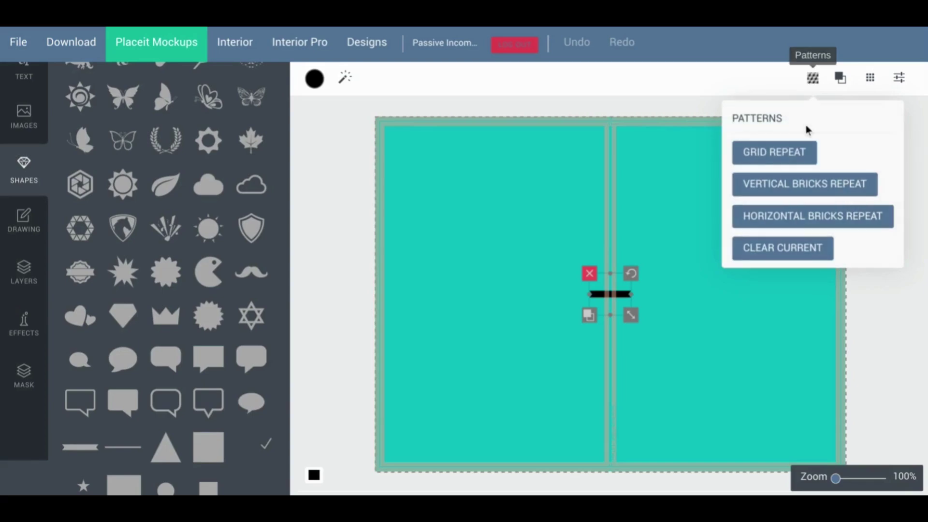
Apply the Horizontal Bricks Repeat pattern to the black bar shape.
click(829, 222)
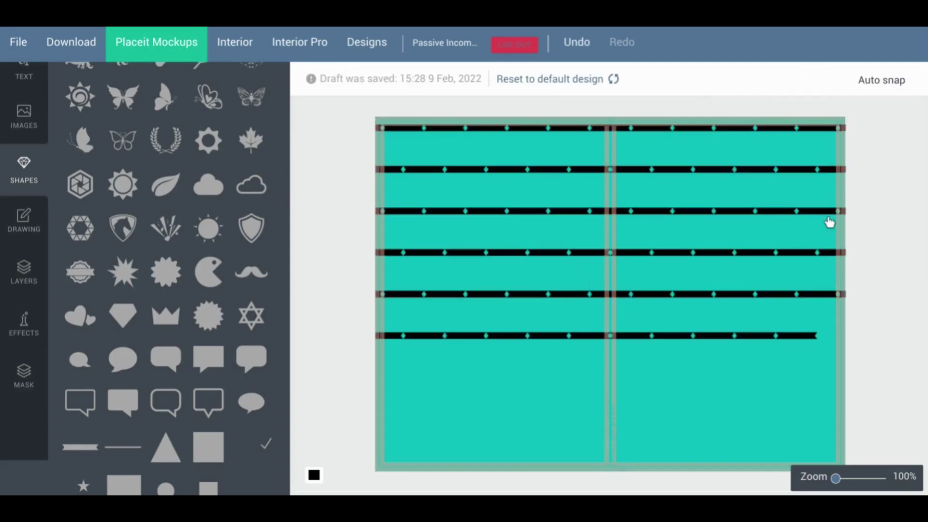